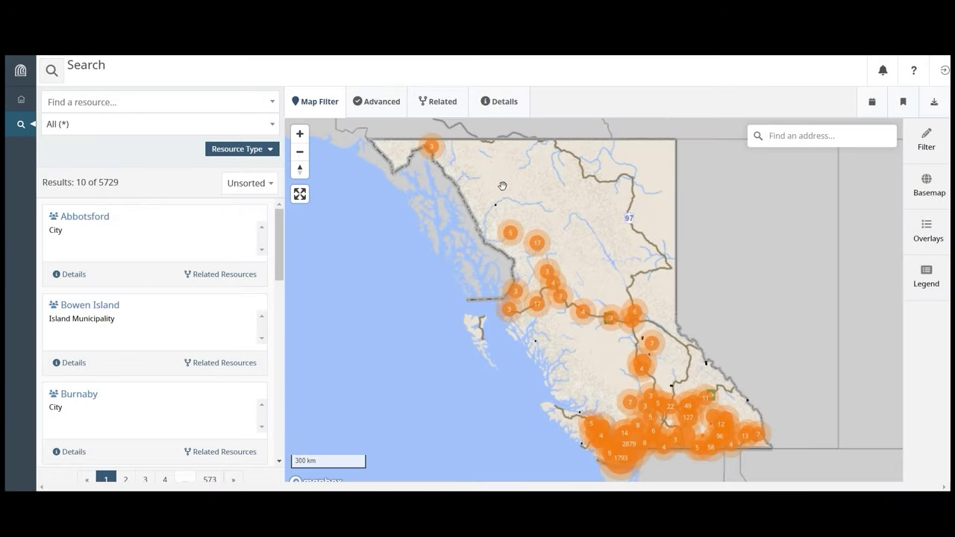
# Add an Official Recognition Information filter: Registration Status Registered, Registry Type Provincial Heritage Site
pyautogui.click(377, 105)
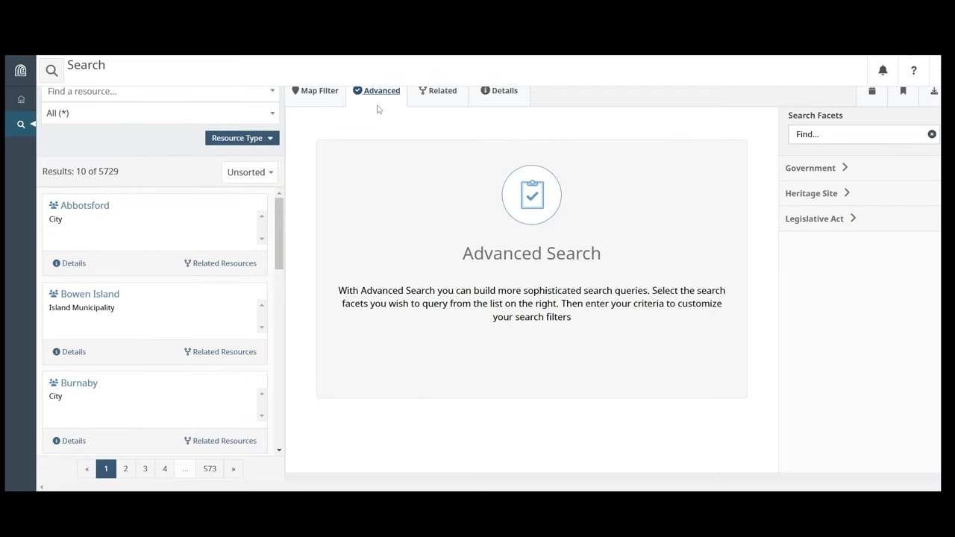
pyautogui.click(821, 198)
pyautogui.scroll(-5, 863, 358)
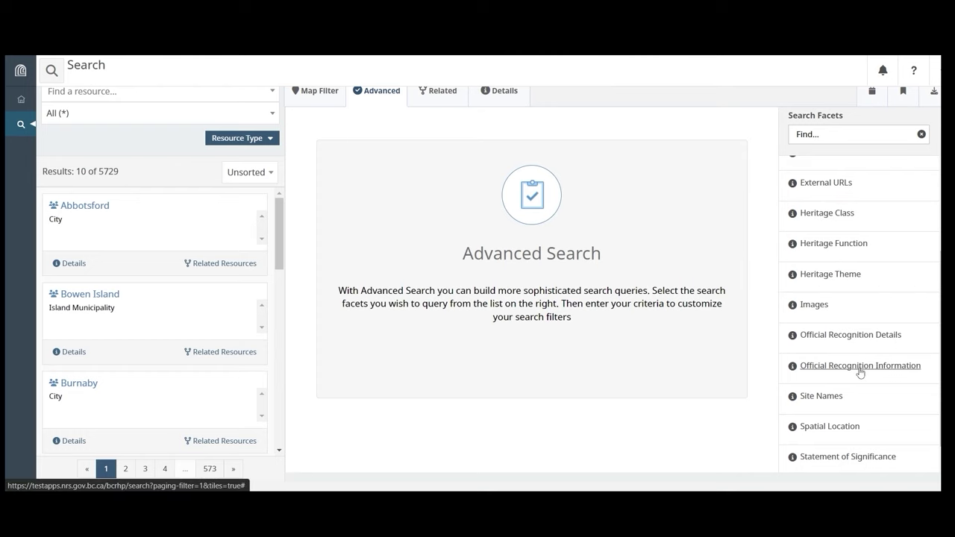
pyautogui.click(860, 367)
pyautogui.click(570, 184)
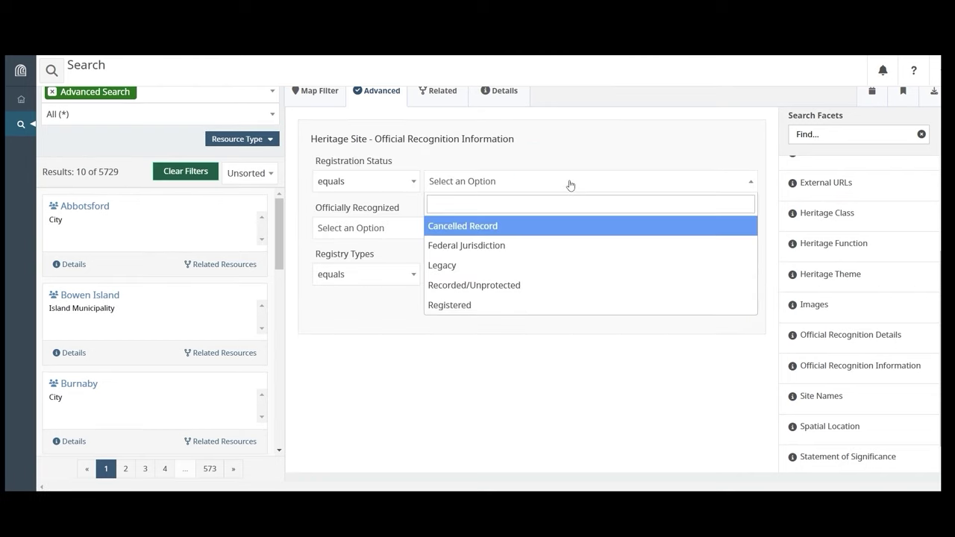
pyautogui.click(517, 305)
pyautogui.click(512, 279)
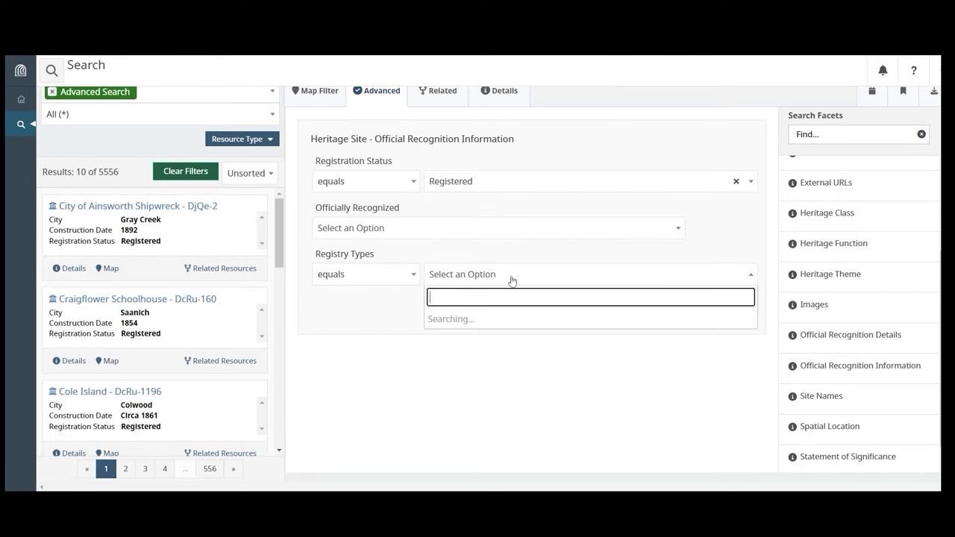
pyautogui.scroll(-3, 525, 369)
pyautogui.scroll(-1, 526, 374)
pyautogui.click(500, 371)
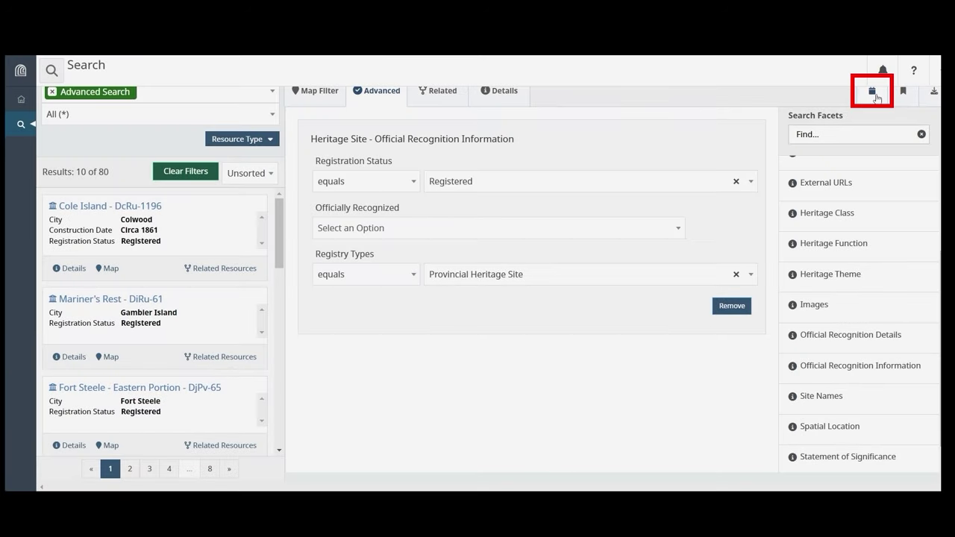
# Set the time filter's date type to Chronology - Start Year
pyautogui.click(873, 93)
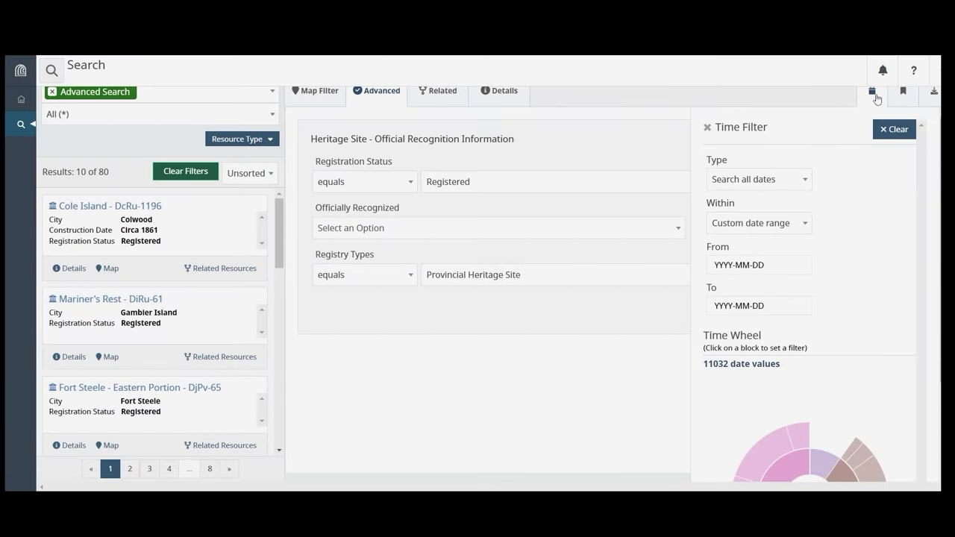
pyautogui.click(809, 181)
pyautogui.scroll(-3, 769, 276)
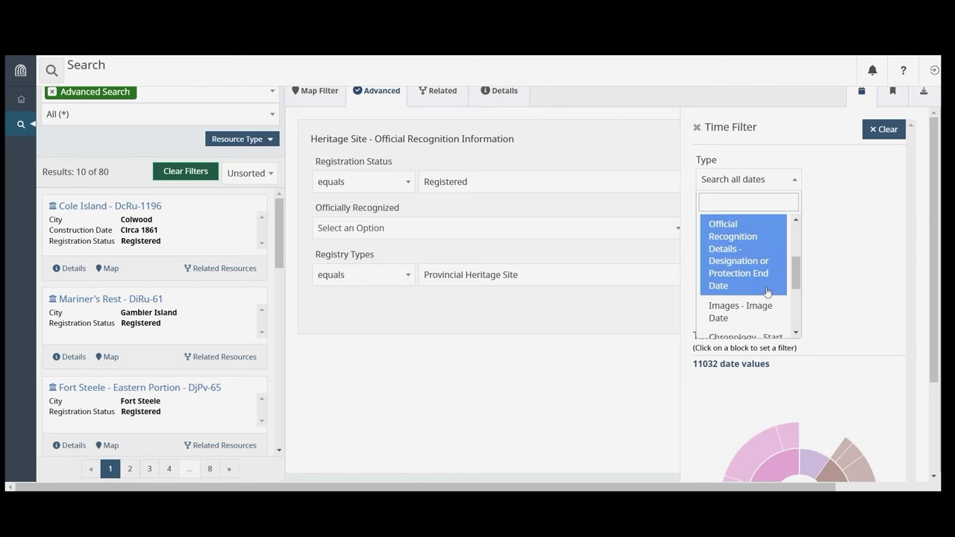
pyautogui.scroll(-1, 768, 292)
pyautogui.click(744, 282)
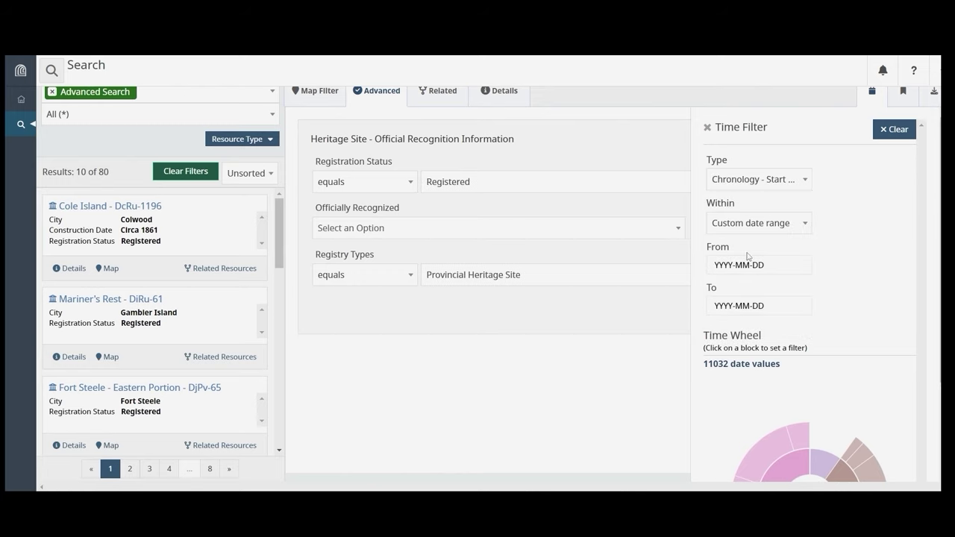
# Set the chronology start range from 1850 to 1900 and close the time filter
pyautogui.click(740, 265)
pyautogui.moveTo(747, 266); pyautogui.dragTo(703, 269)
pyautogui.write('1850')
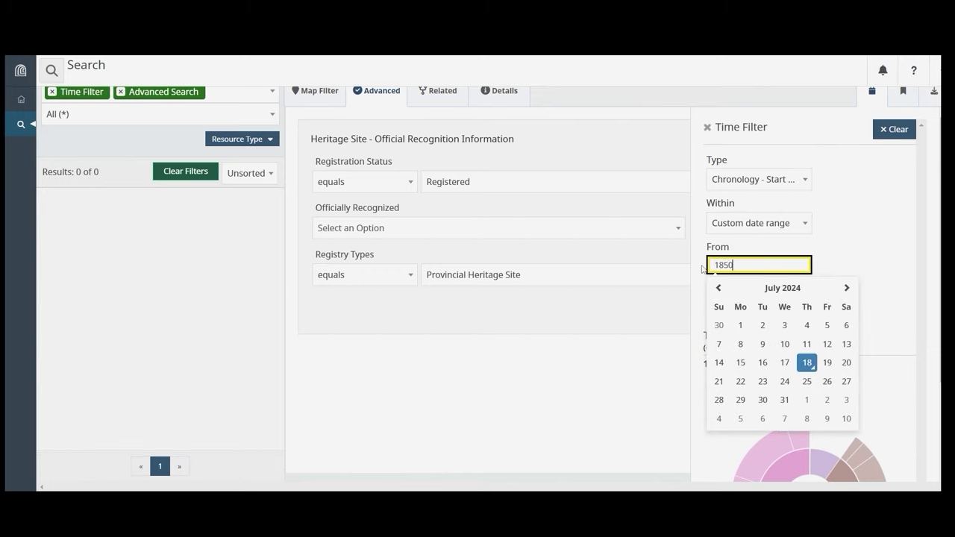
pyautogui.click(857, 255)
pyautogui.click(739, 306)
pyautogui.moveTo(754, 306); pyautogui.dragTo(701, 312)
pyautogui.write('1')
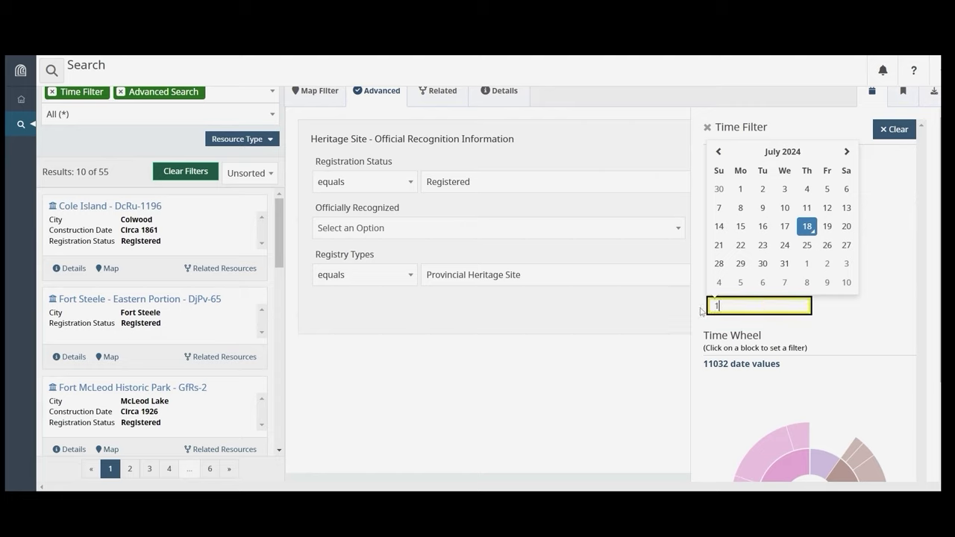
pyautogui.write('900')
pyautogui.click(840, 327)
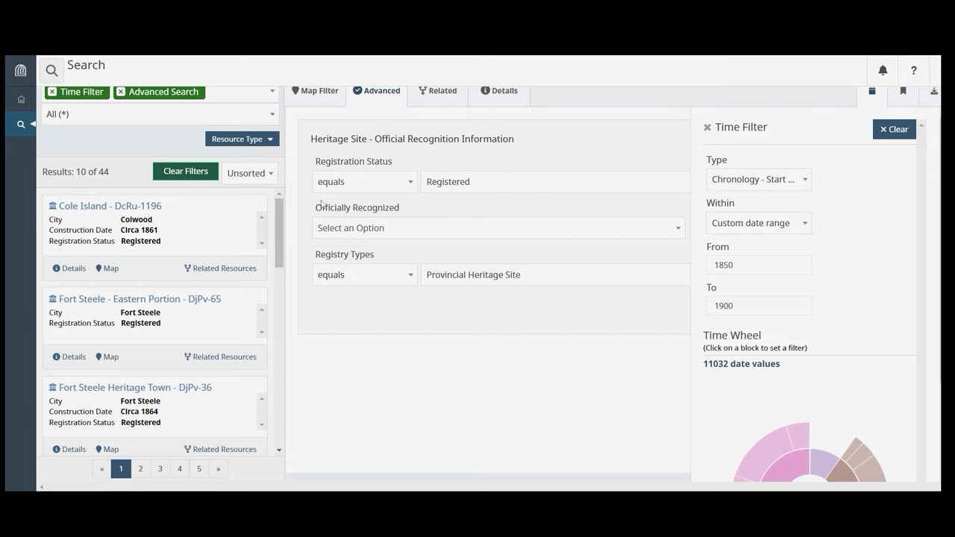
pyautogui.scroll(1, 320, 193)
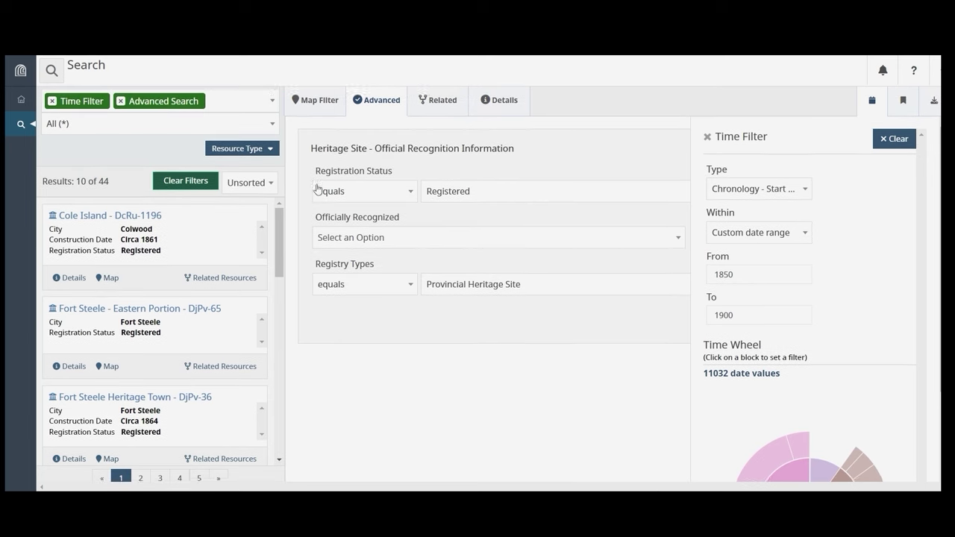
pyautogui.click(708, 138)
# Remove the Advanced Search and Time Filter chips and return to the Map Filter view
pyautogui.click(121, 105)
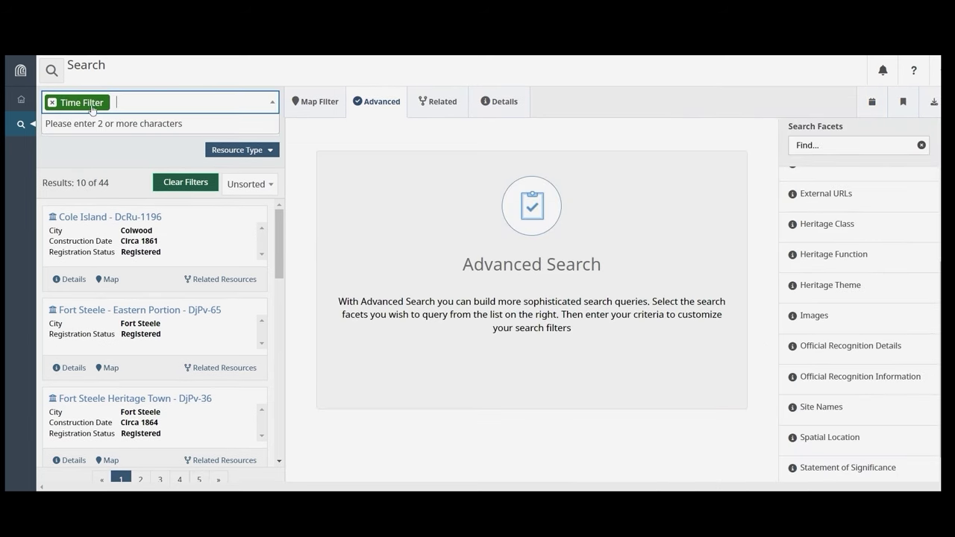
pyautogui.click(51, 103)
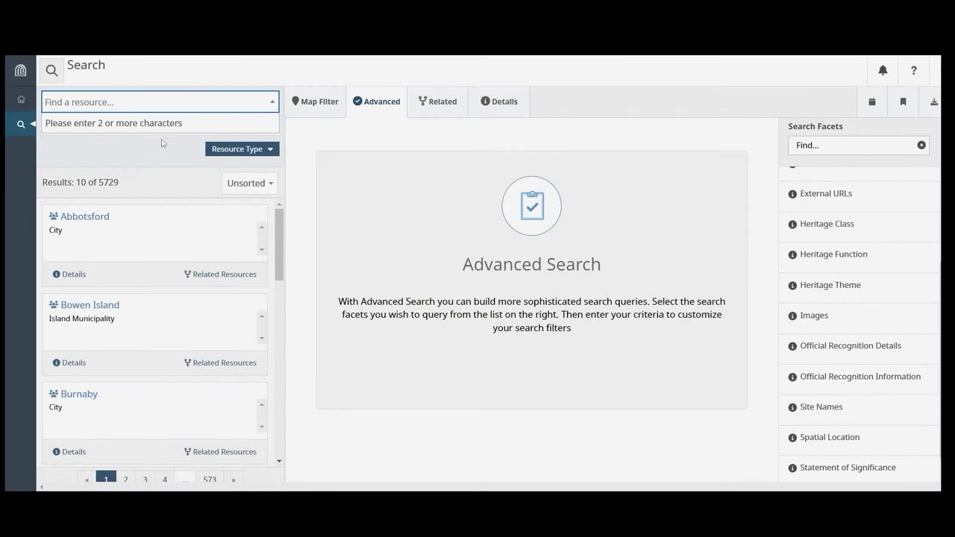
pyautogui.click(312, 103)
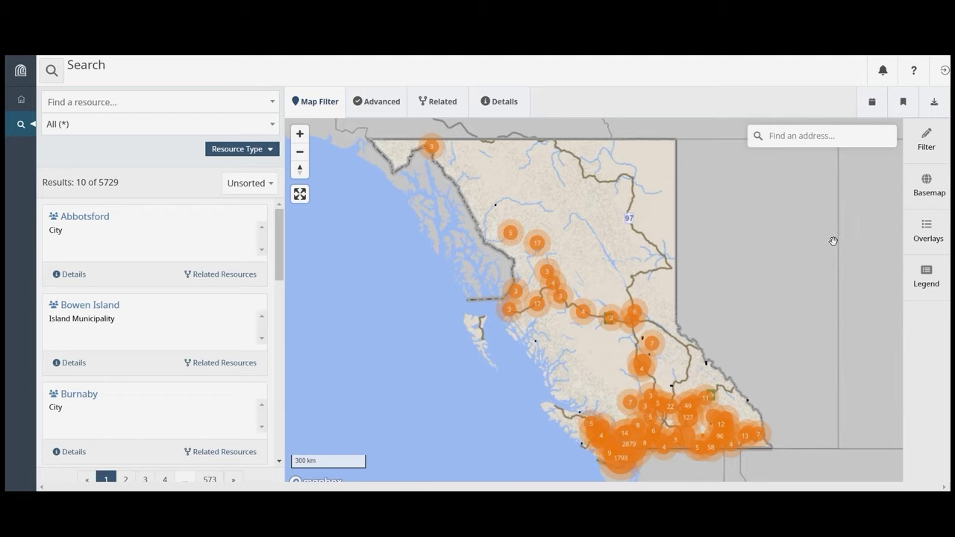
# Search the map for 'Pentic', go to Penticton, British Columbia, and glance at the legend
pyautogui.click(792, 136)
pyautogui.write('Pent')
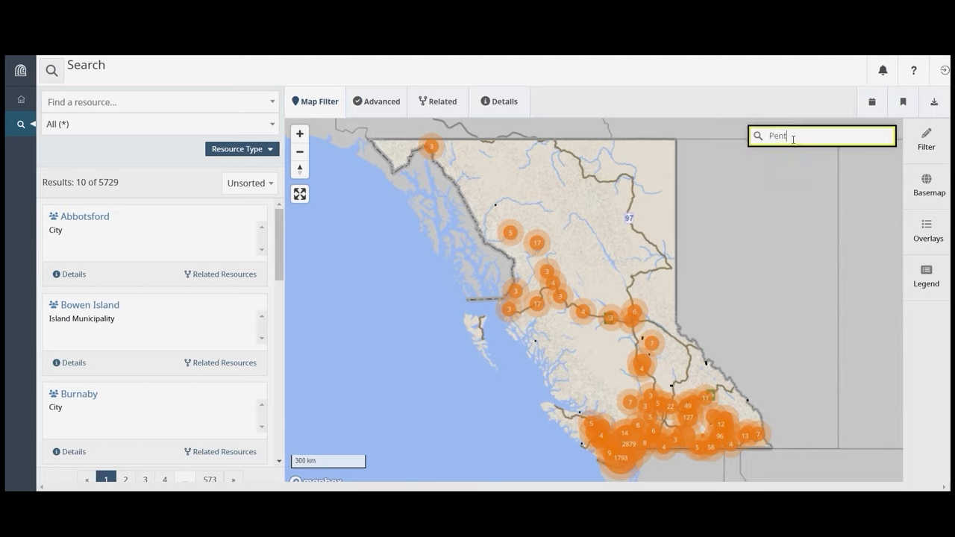
pyautogui.write('icton')
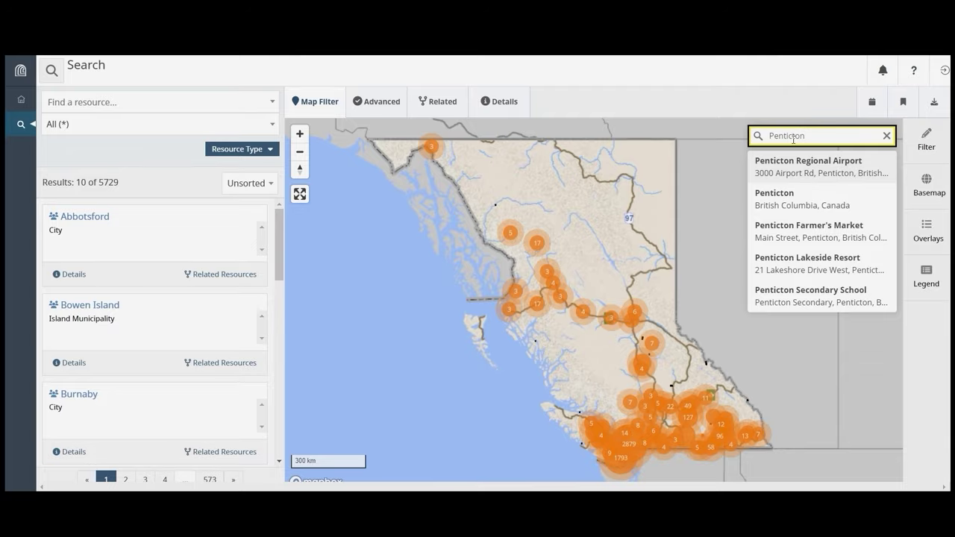
pyautogui.click(787, 197)
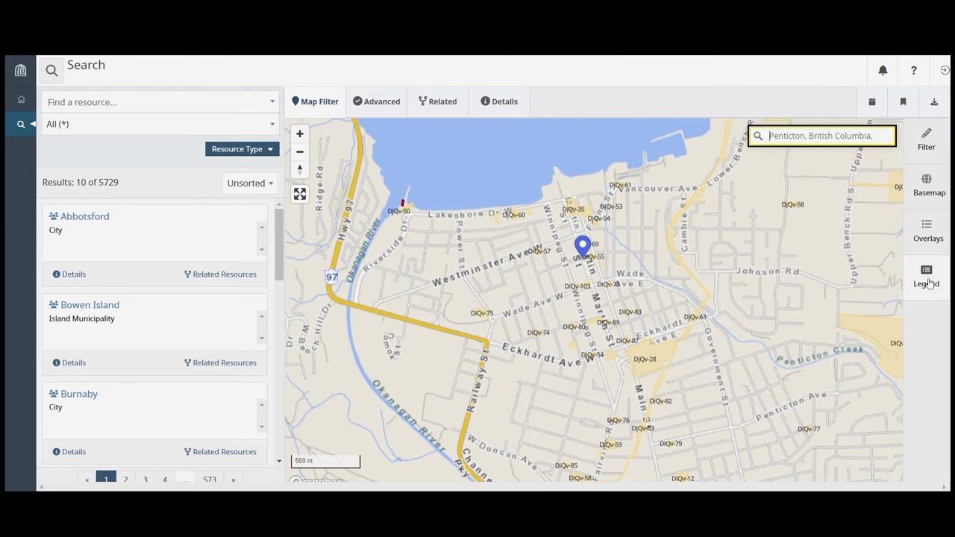
pyautogui.click(929, 281)
pyautogui.click(929, 279)
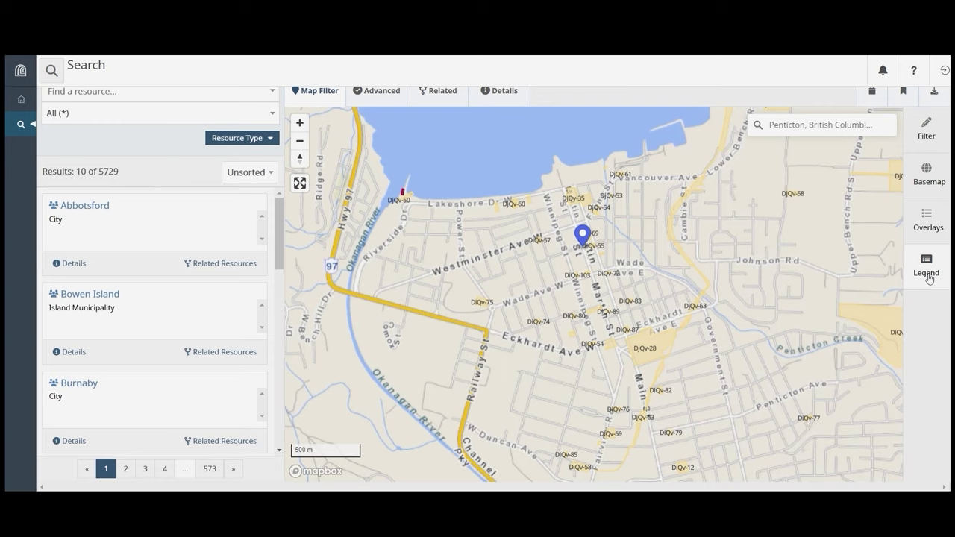
pyautogui.click(929, 219)
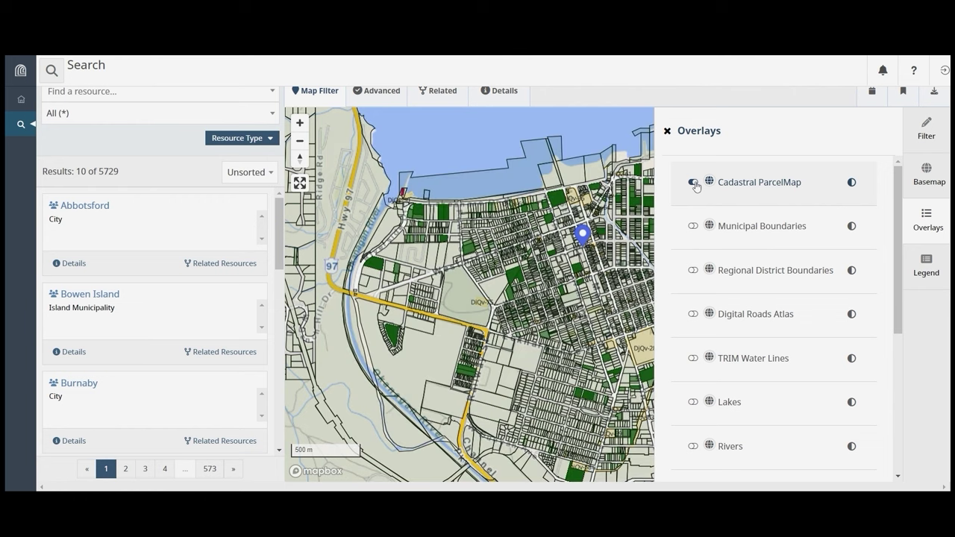
pyautogui.click(693, 184)
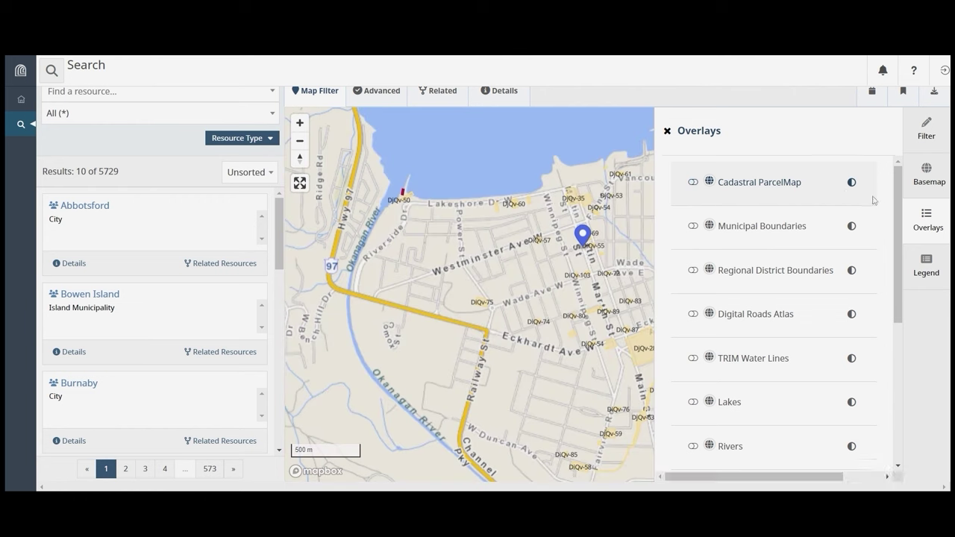
pyautogui.click(933, 215)
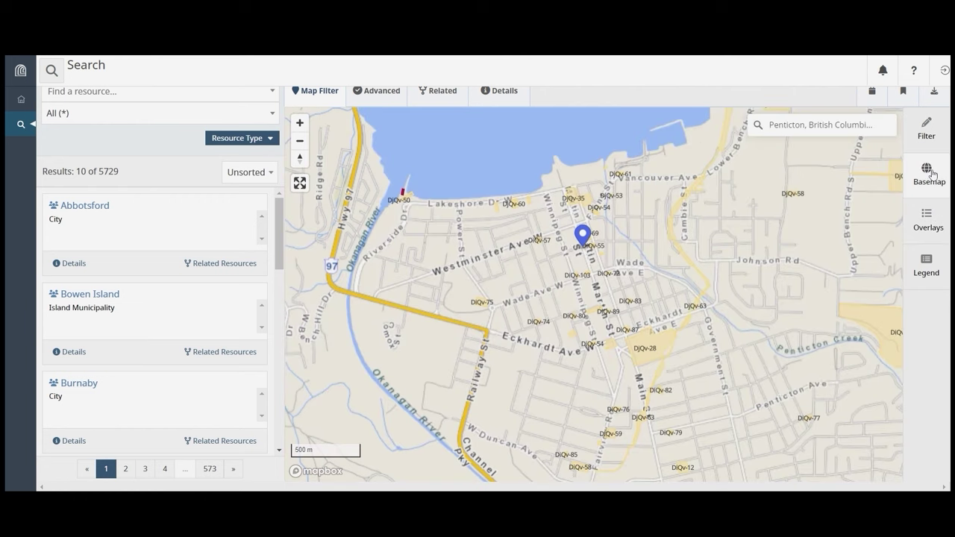
pyautogui.click(930, 174)
pyautogui.click(807, 214)
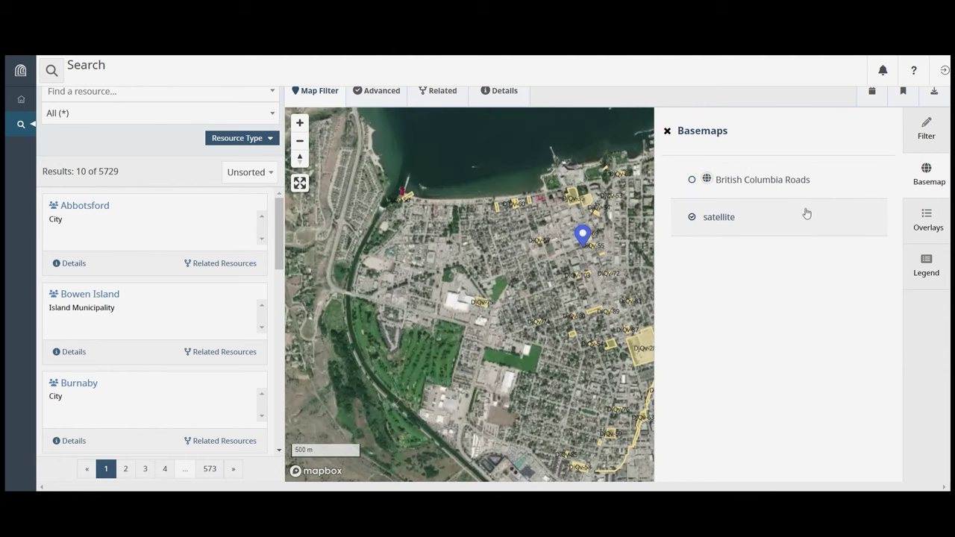
pyautogui.click(810, 182)
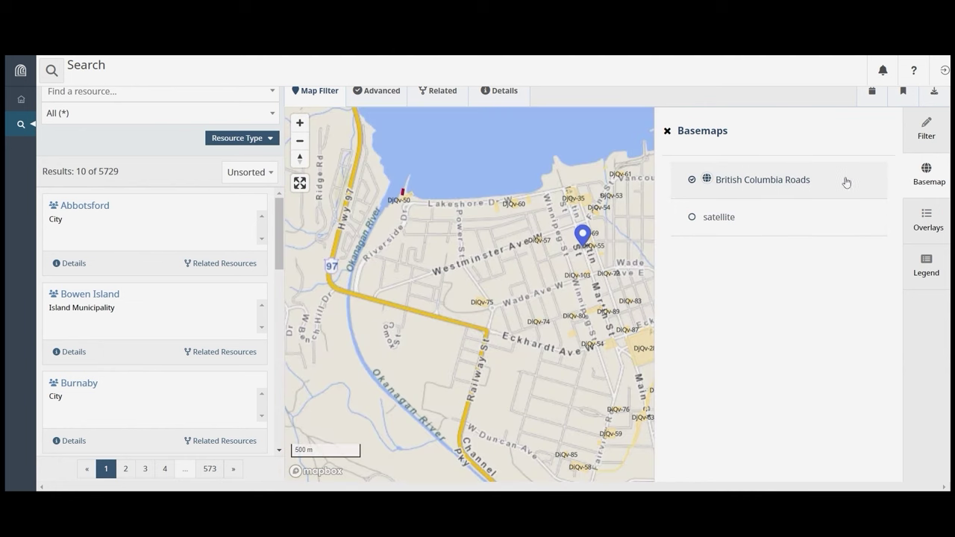
pyautogui.click(928, 181)
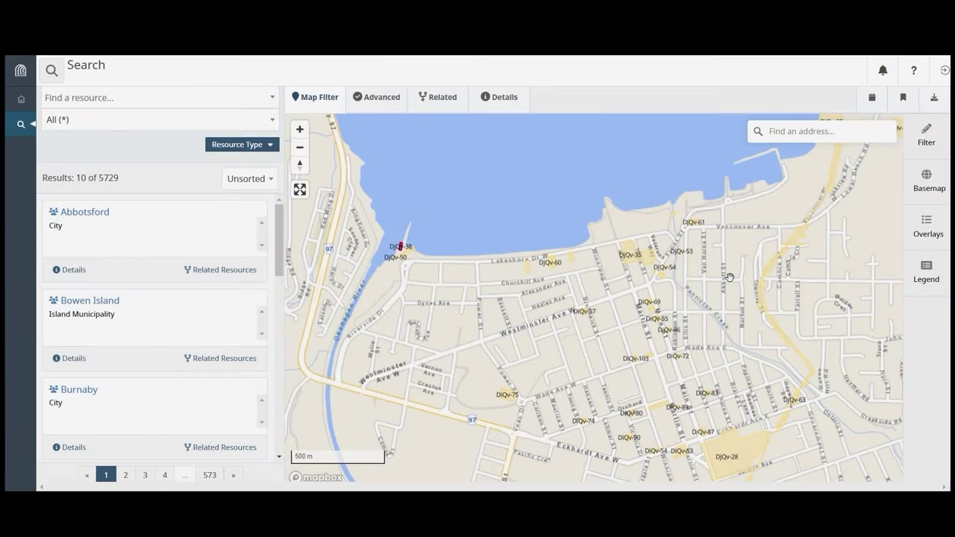
# Filter to sites within 100 m of a marker at Main St and Nanaimo Ave E, then delete it
pyautogui.click(927, 142)
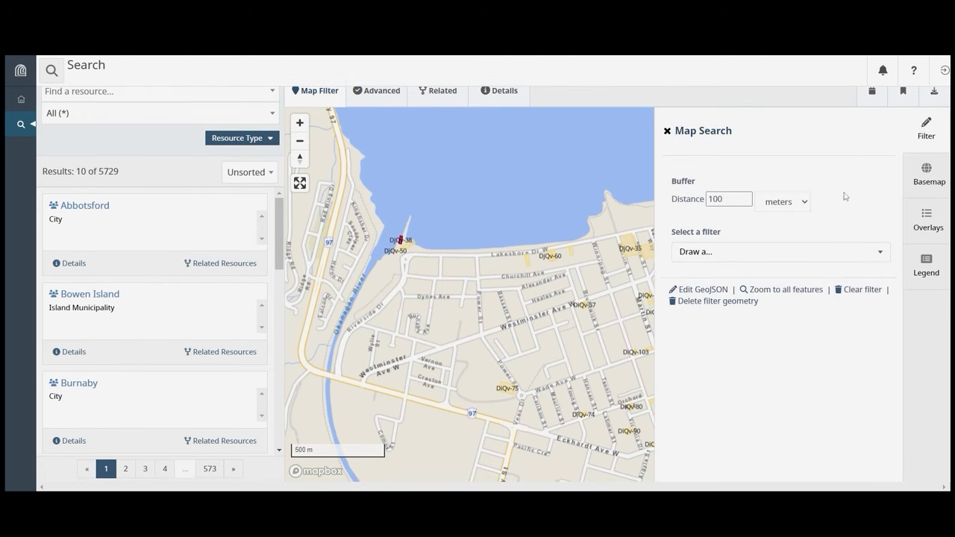
pyautogui.click(808, 254)
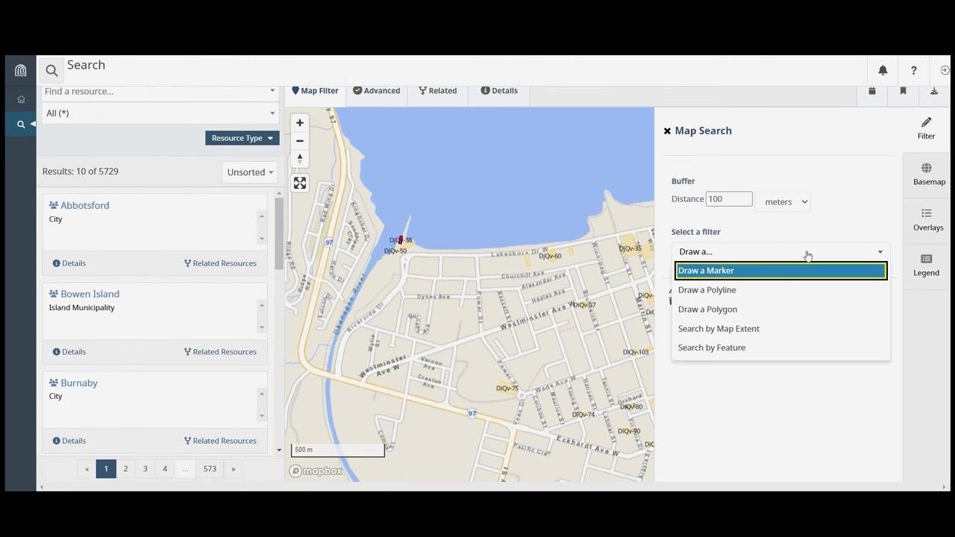
pyautogui.click(722, 275)
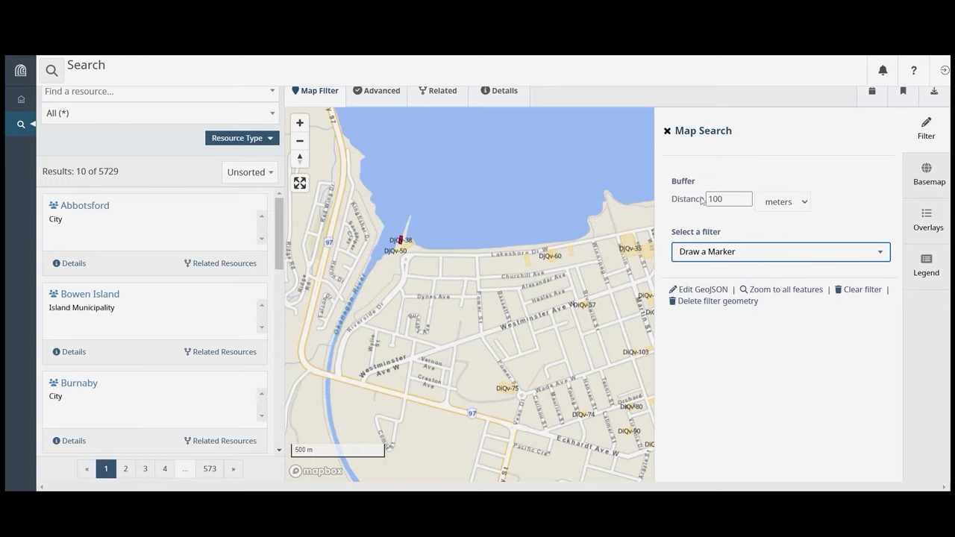
pyautogui.click(667, 132)
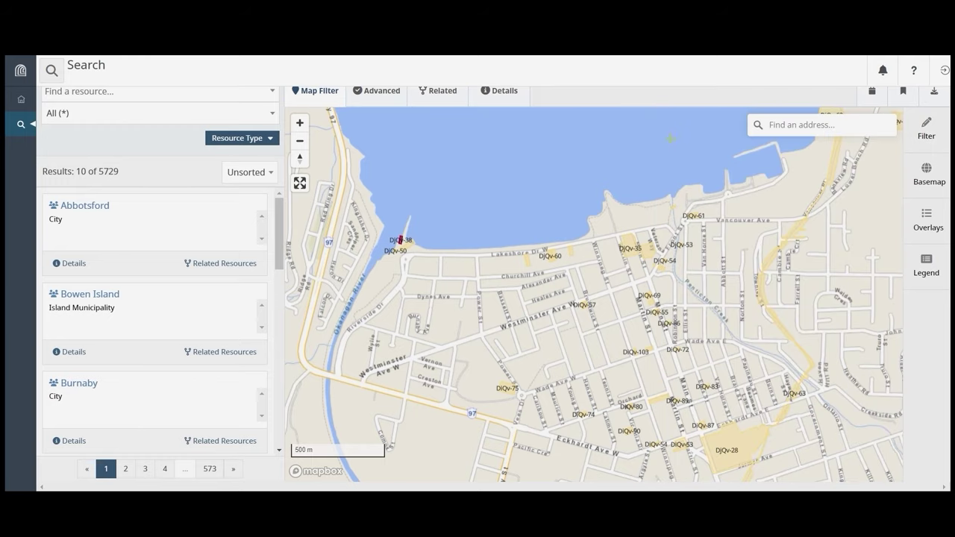
pyautogui.click(661, 304)
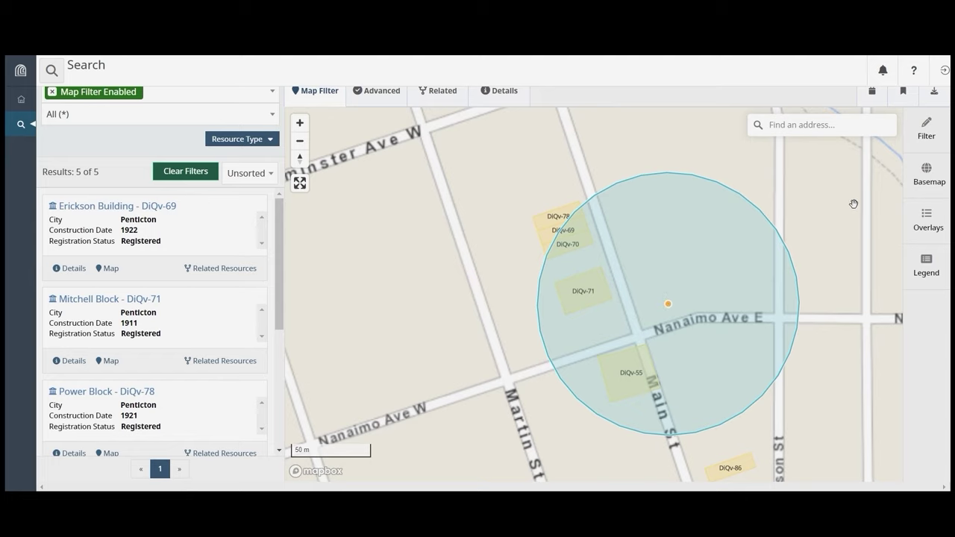
pyautogui.click(929, 130)
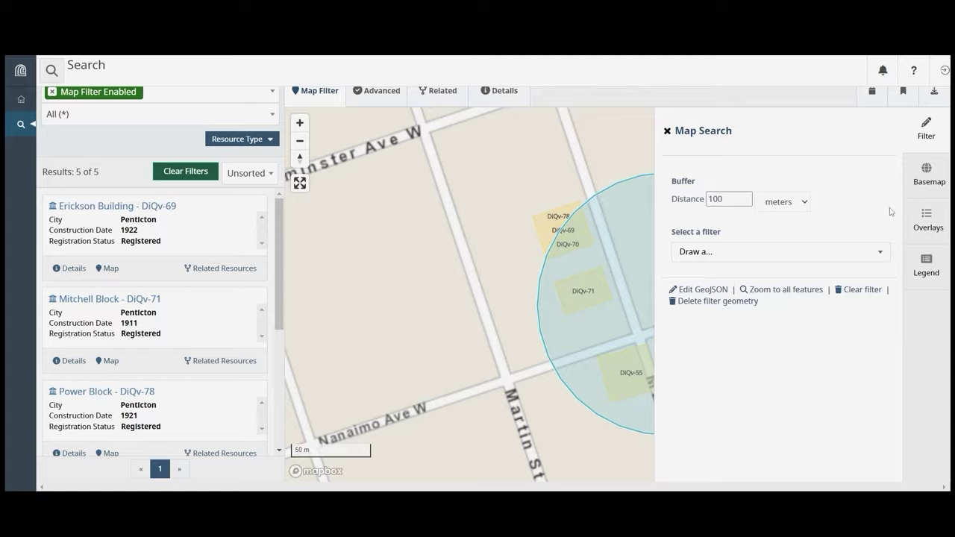
pyautogui.click(863, 290)
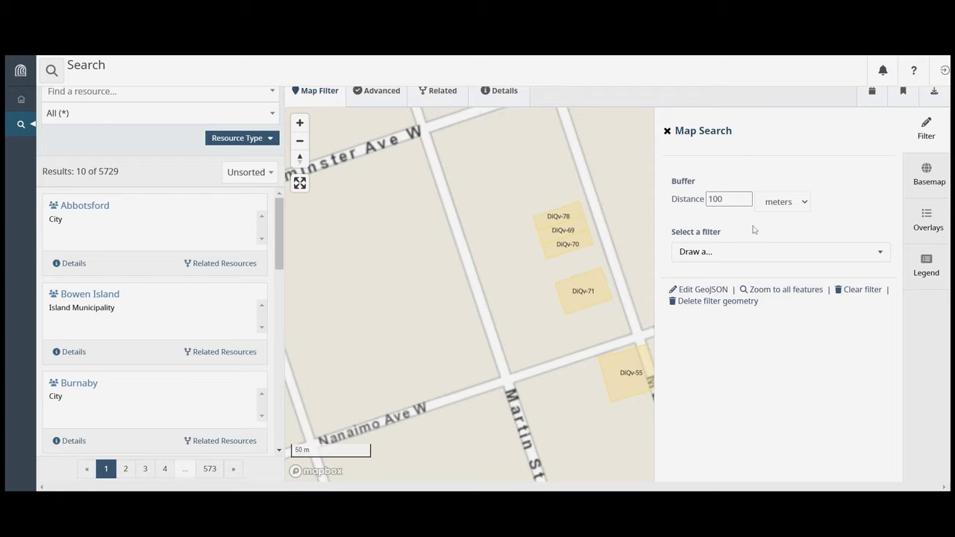
# Draw a polyline filter along Main St, keeping the 13 sites within its 100 m buffer
pyautogui.click(754, 256)
pyautogui.click(748, 289)
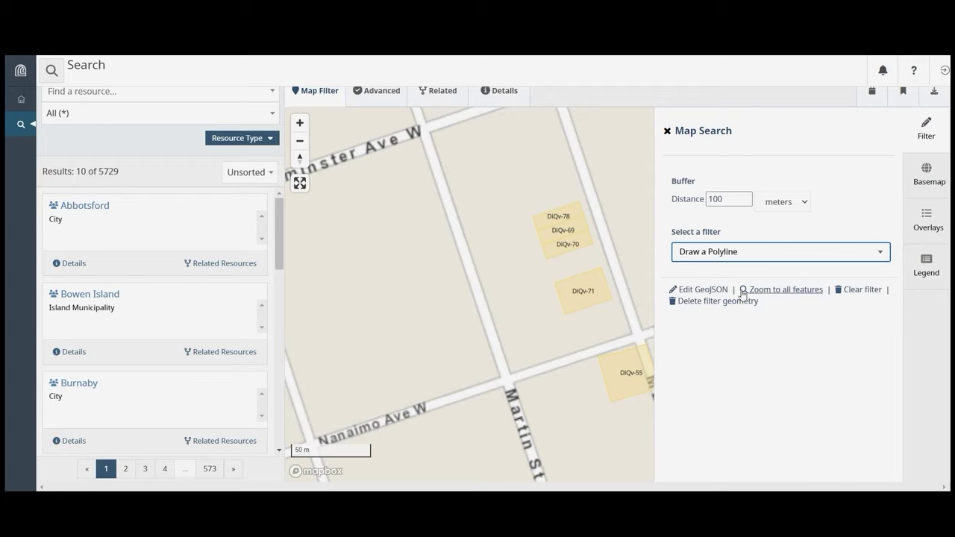
pyautogui.click(667, 131)
pyautogui.scroll(-3, 662, 266)
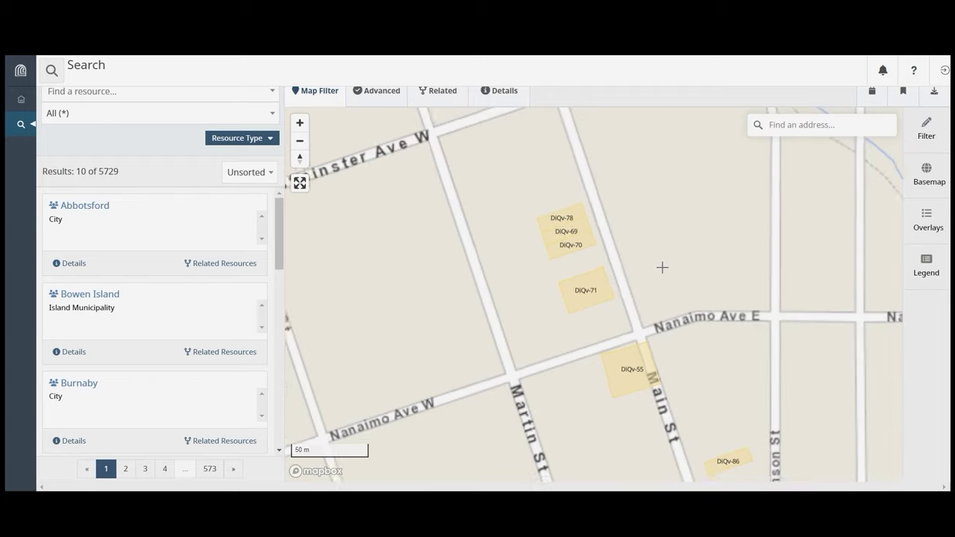
pyautogui.scroll(-3, 702, 318)
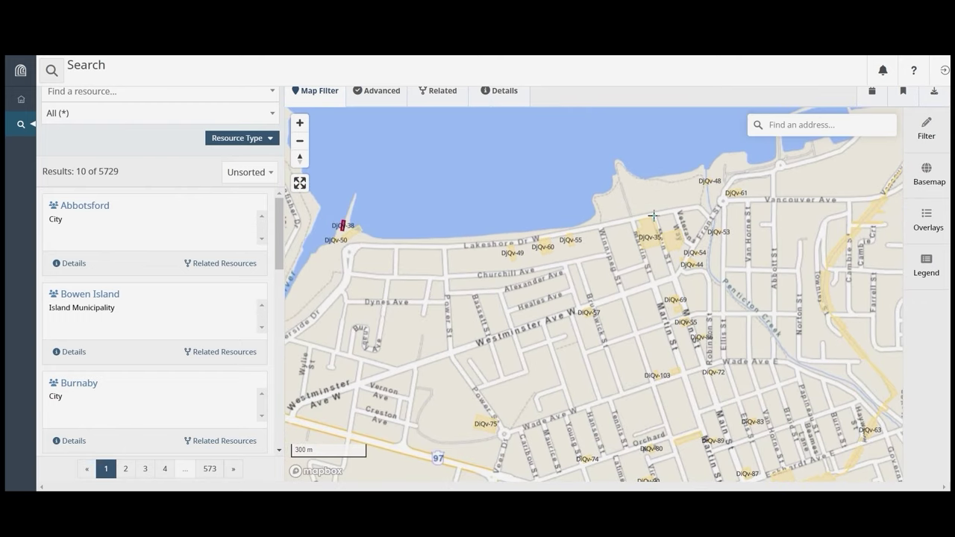
pyautogui.doubleClick(730, 442)
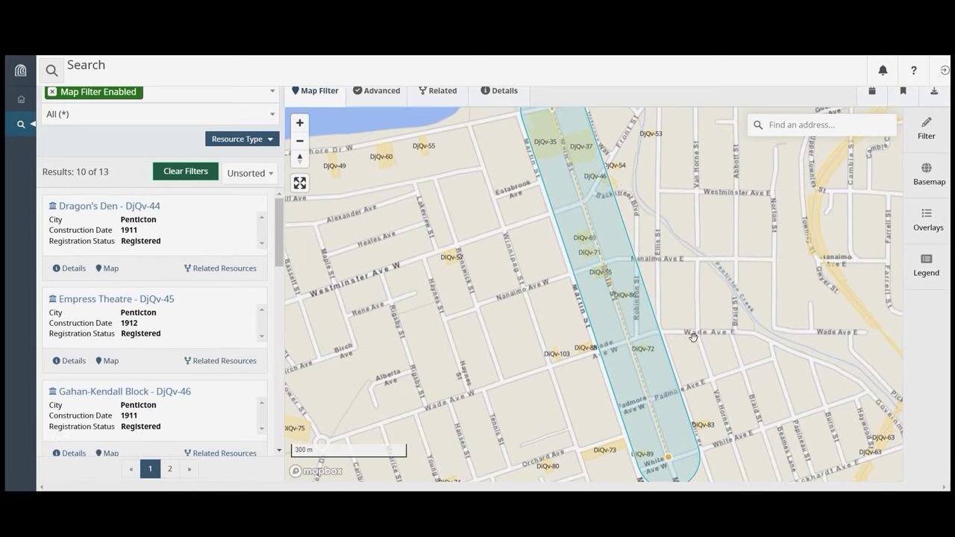
pyautogui.scroll(-4, 701, 299)
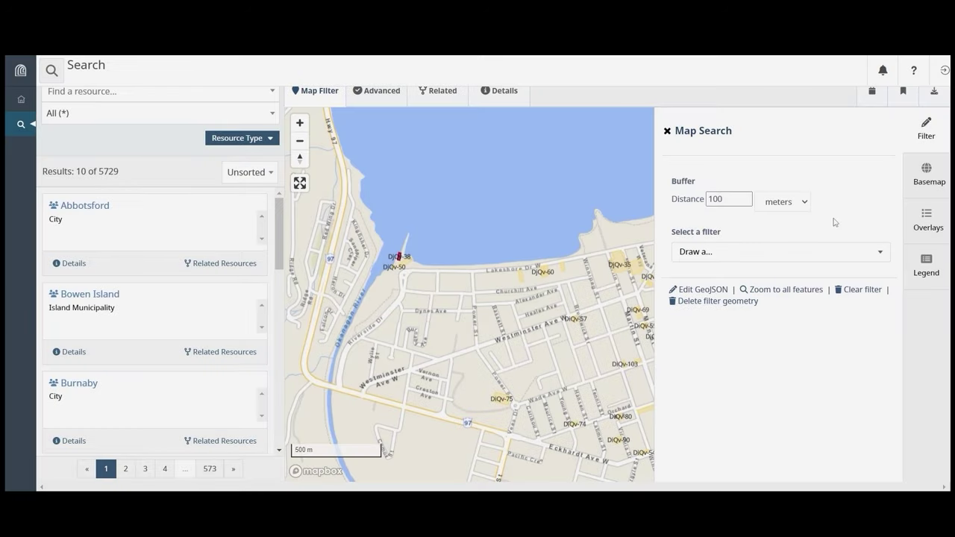
# Draw a polygon filter around downtown Penticton from the lake to south of downtown
pyautogui.click(830, 252)
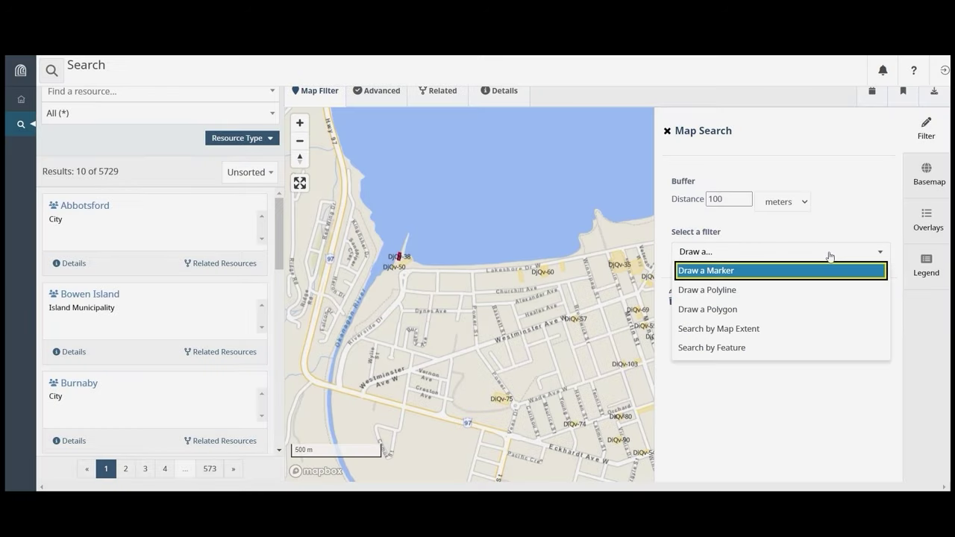
pyautogui.click(741, 312)
pyautogui.click(667, 131)
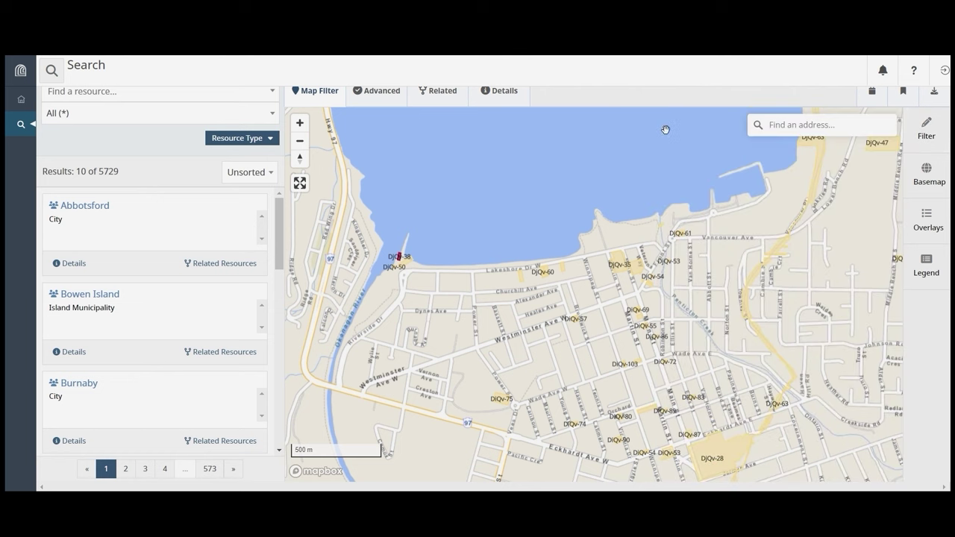
pyautogui.click(718, 160)
pyautogui.click(715, 212)
pyautogui.click(557, 410)
pyautogui.doubleClick(380, 391)
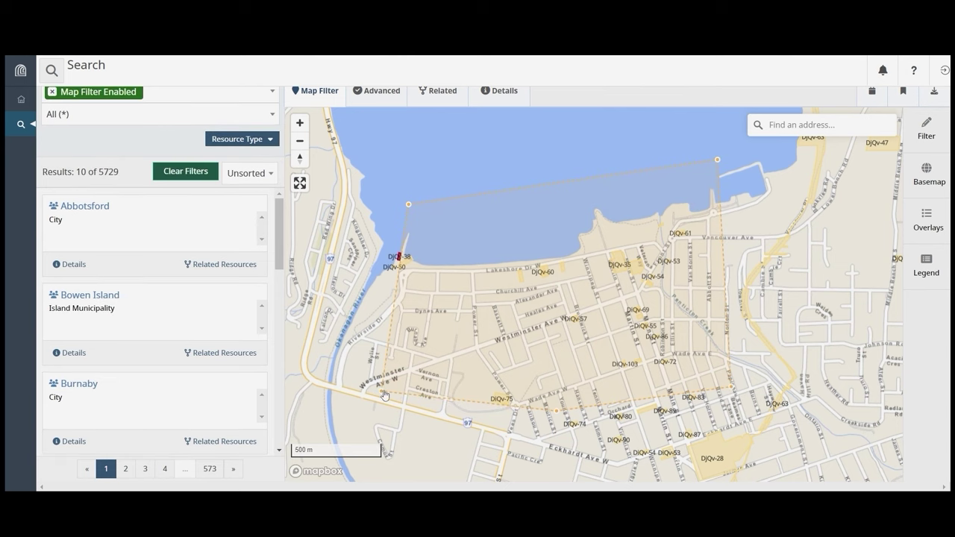
# Select the drawn polygon to display its vertices while adjusting the map zoom
pyautogui.scroll(-3, 649, 267)
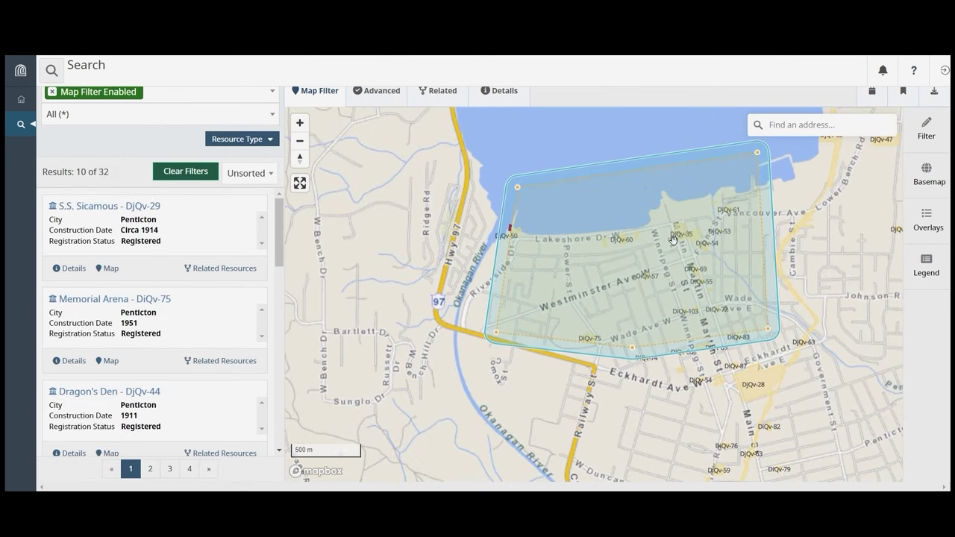
pyautogui.click(757, 153)
pyautogui.scroll(3, 720, 197)
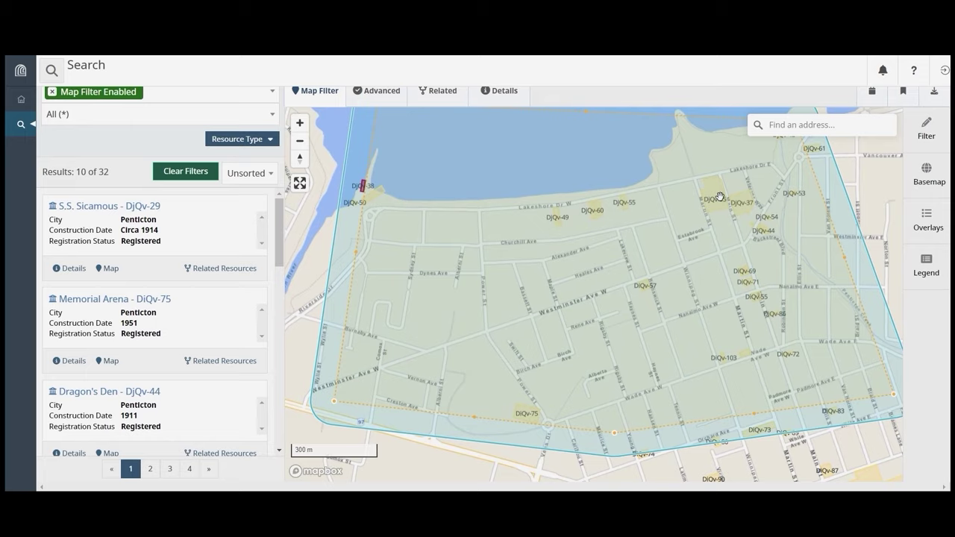
pyautogui.scroll(-2, 714, 221)
pyautogui.scroll(-2, 714, 221)
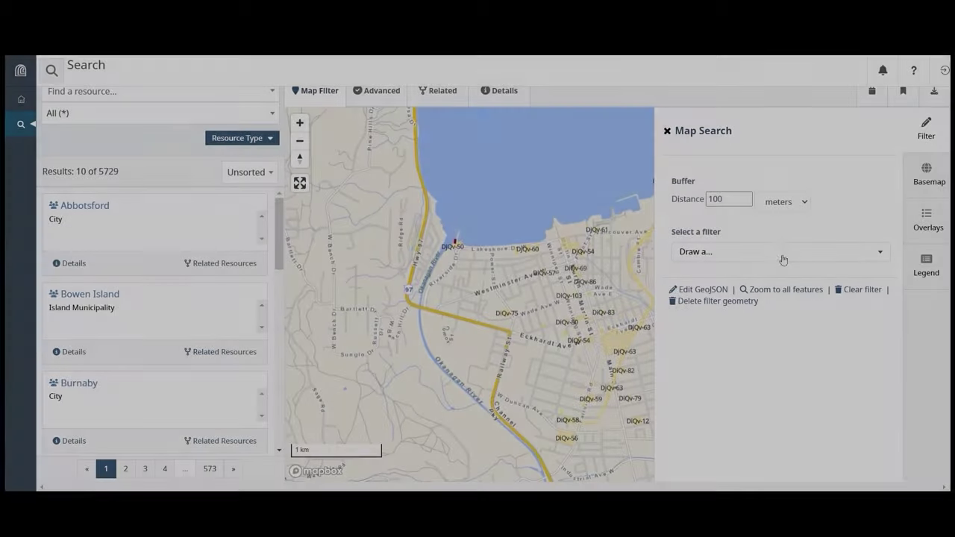
# Switch the map filter to Search by Map Extent and close Map Search
pyautogui.click(783, 259)
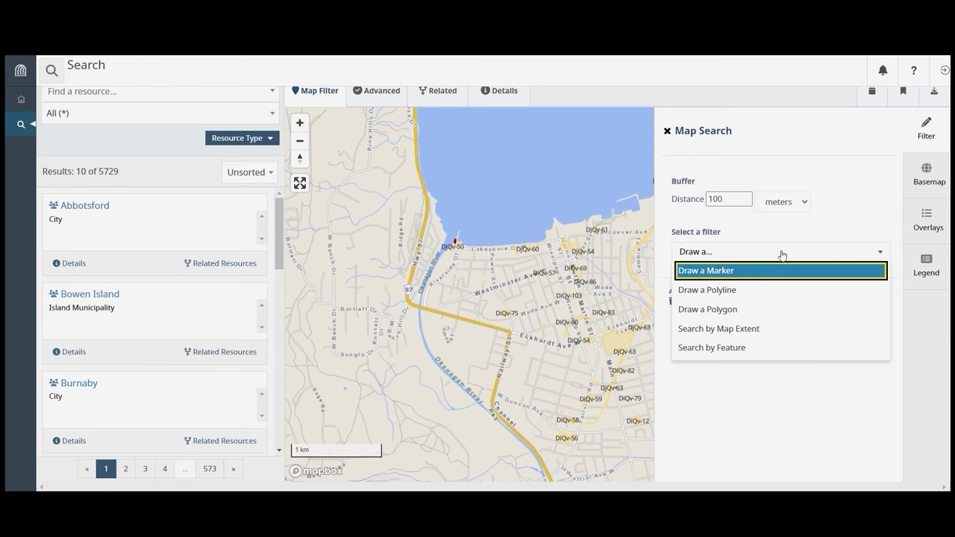
pyautogui.click(752, 328)
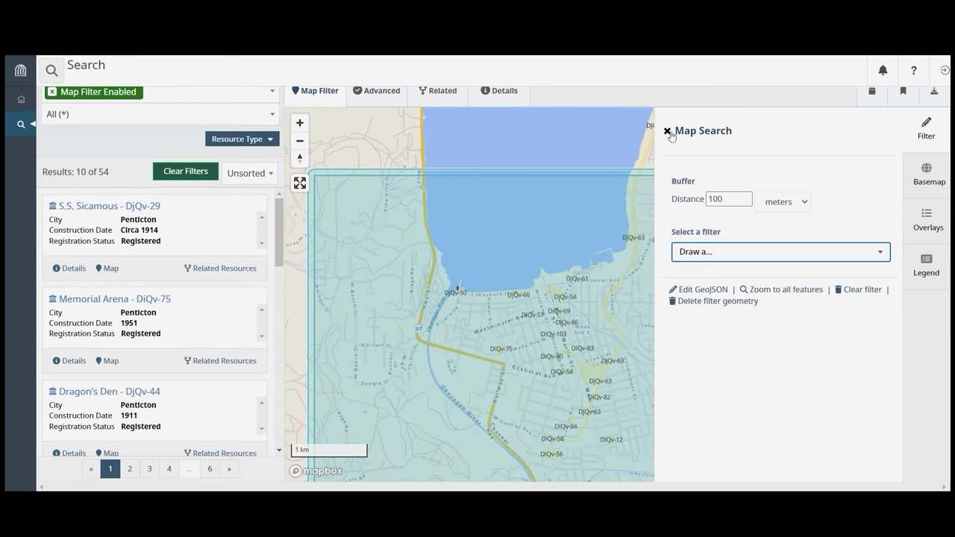
pyautogui.click(668, 130)
pyautogui.scroll(-2, 659, 297)
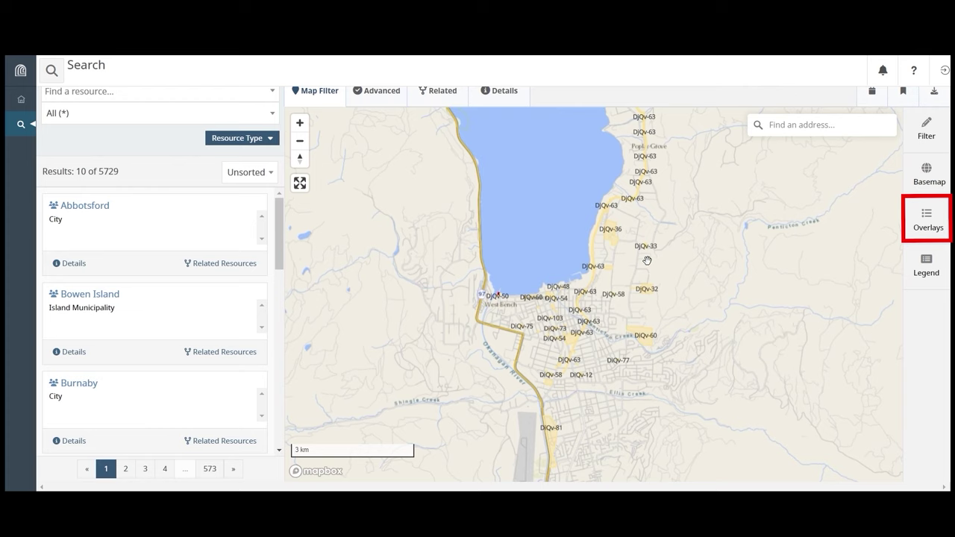
# Turn on the Municipal Boundaries overlay and identify the City of Penticton boundary
pyautogui.click(925, 226)
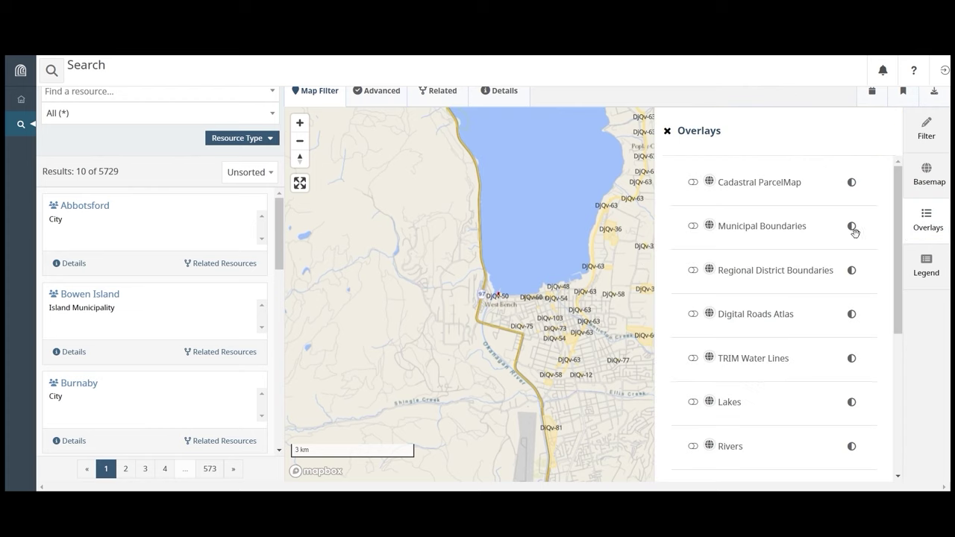
pyautogui.click(694, 226)
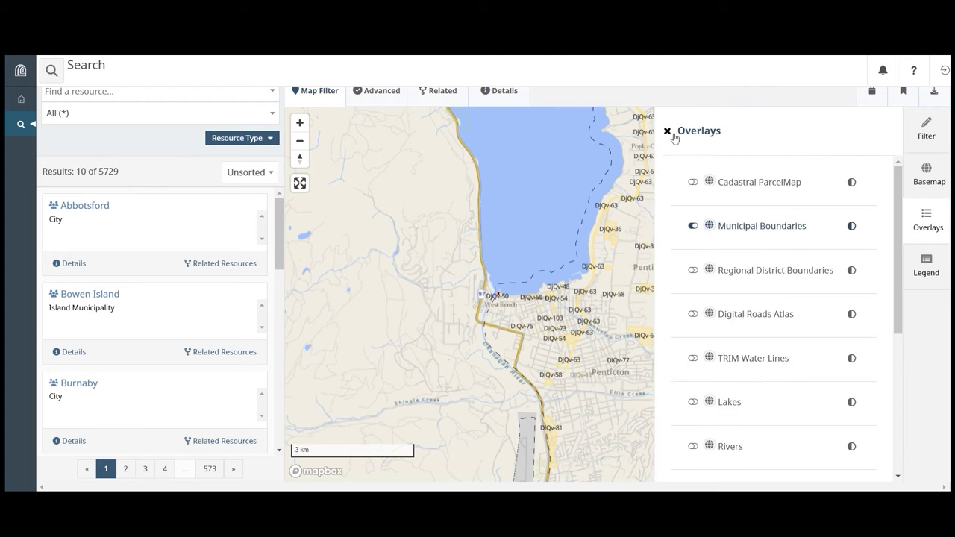
pyautogui.click(667, 132)
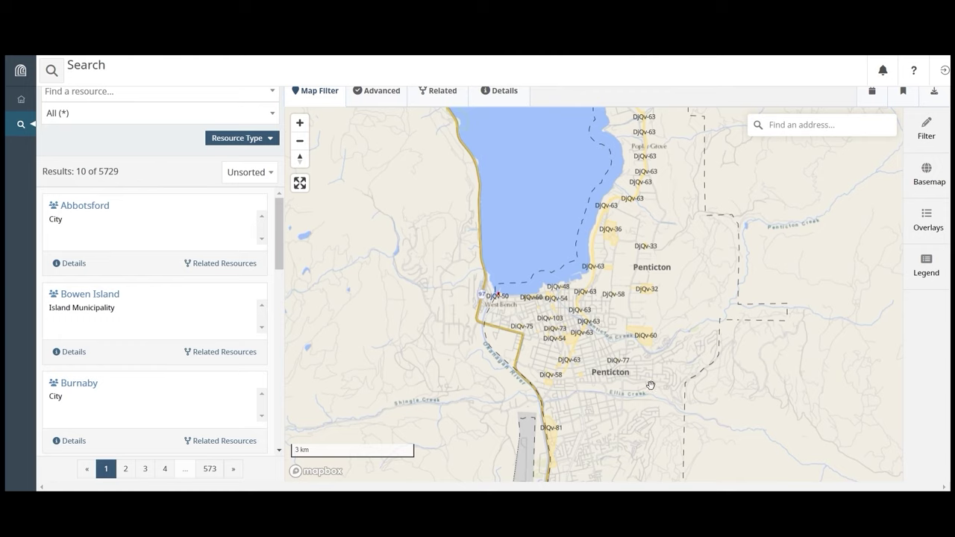
pyautogui.click(609, 375)
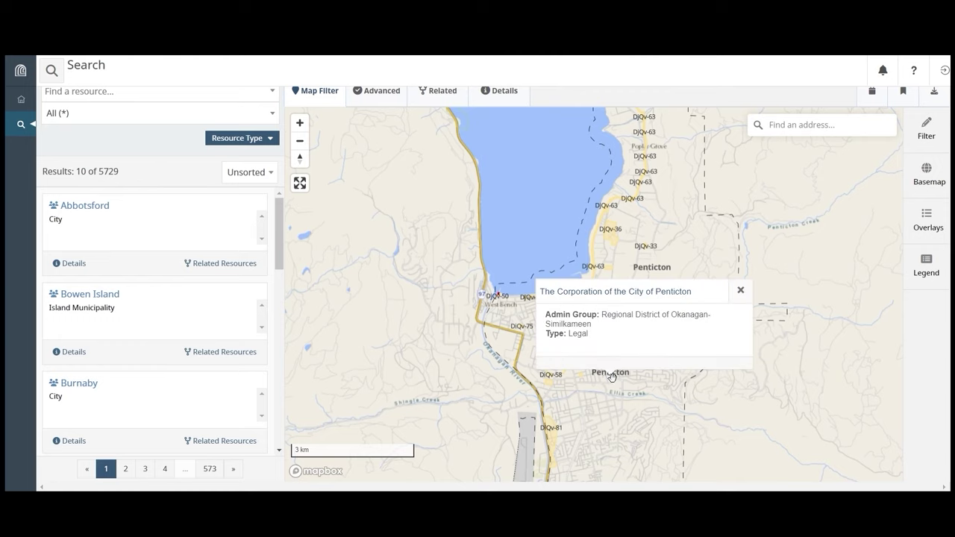
# Set the Map Search filter type to Search by Feature
pyautogui.click(928, 138)
pyautogui.click(868, 256)
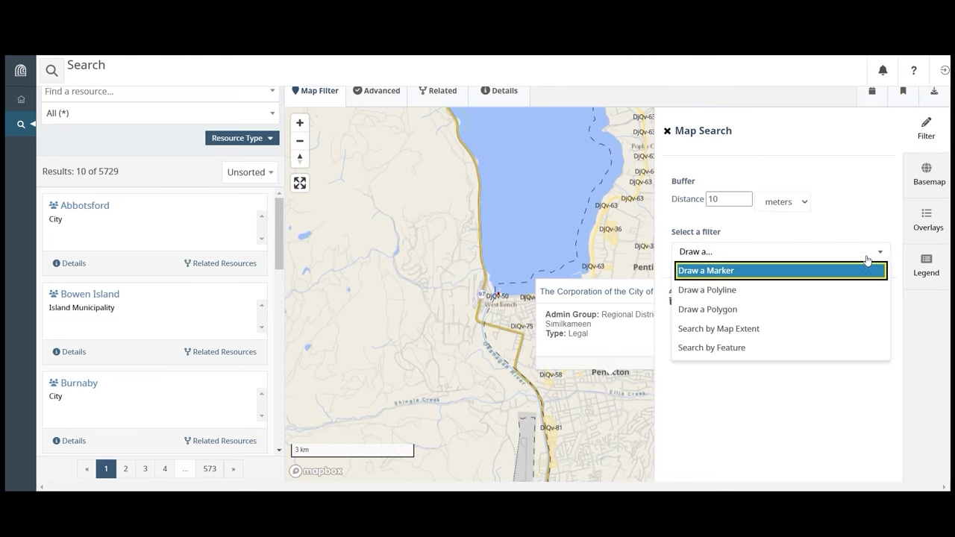
pyautogui.click(746, 348)
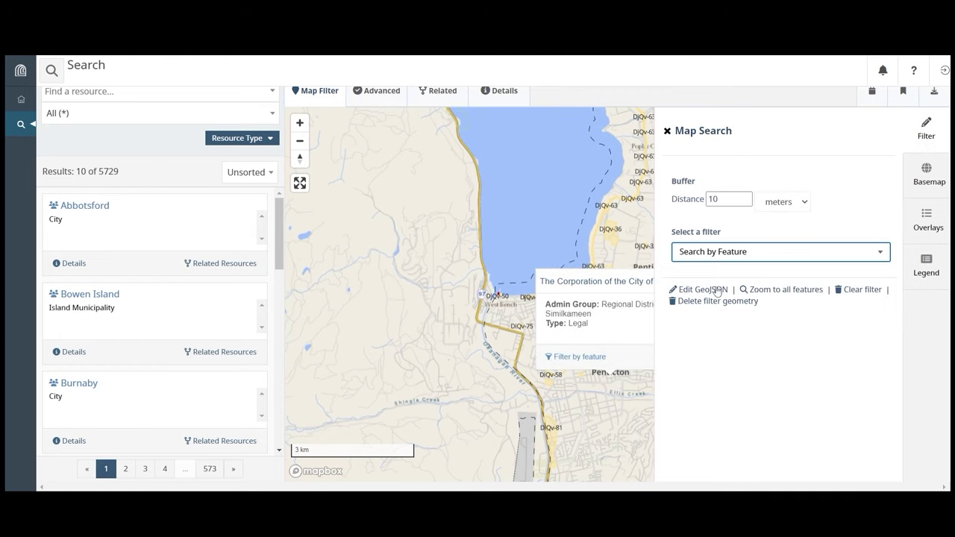
pyautogui.click(667, 131)
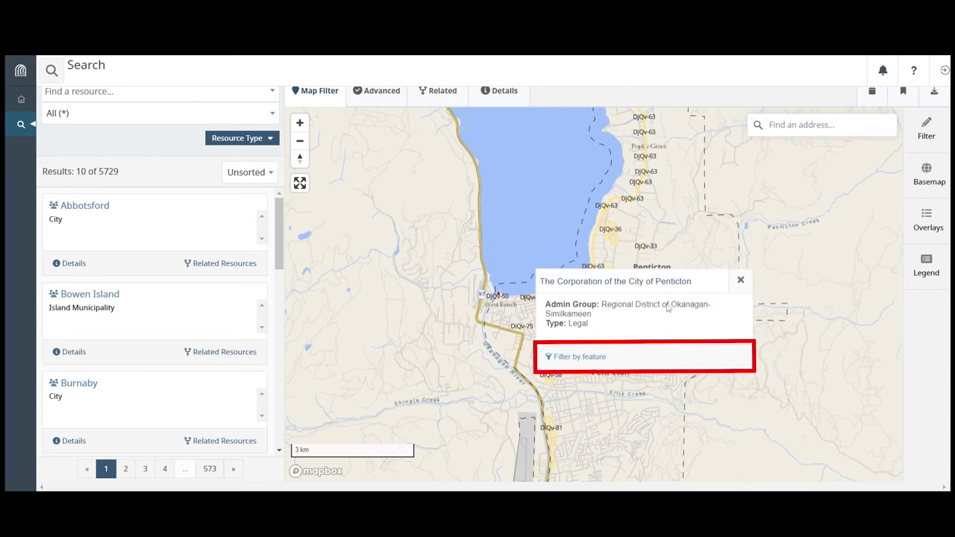
# Filter by the City of Penticton boundary feature, then view the Export Search Results options
pyautogui.click(578, 357)
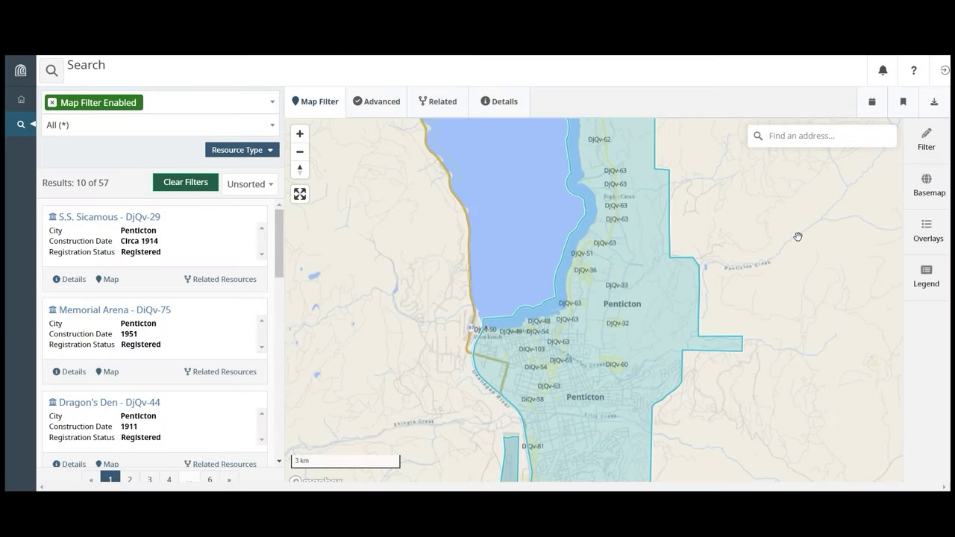
pyautogui.click(934, 102)
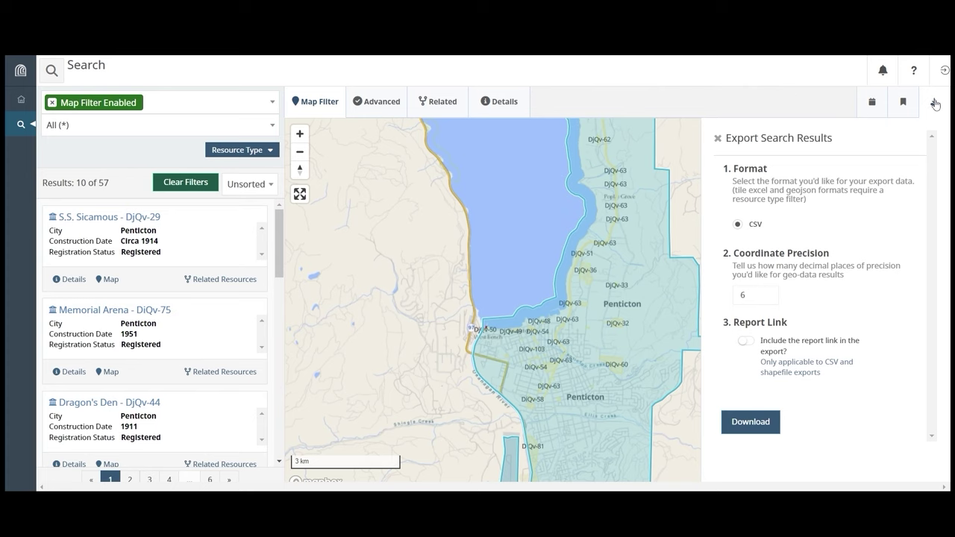
pyautogui.click(935, 104)
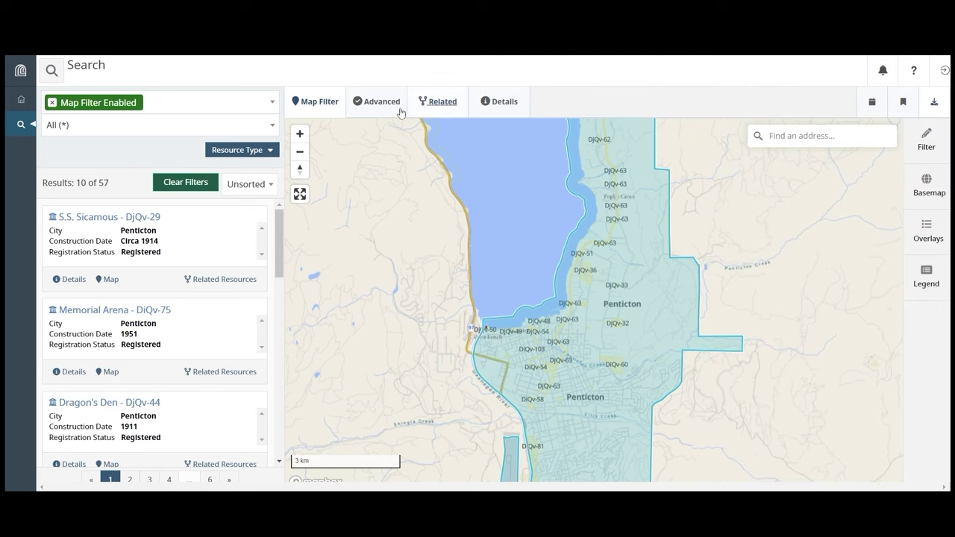
pyautogui.click(226, 103)
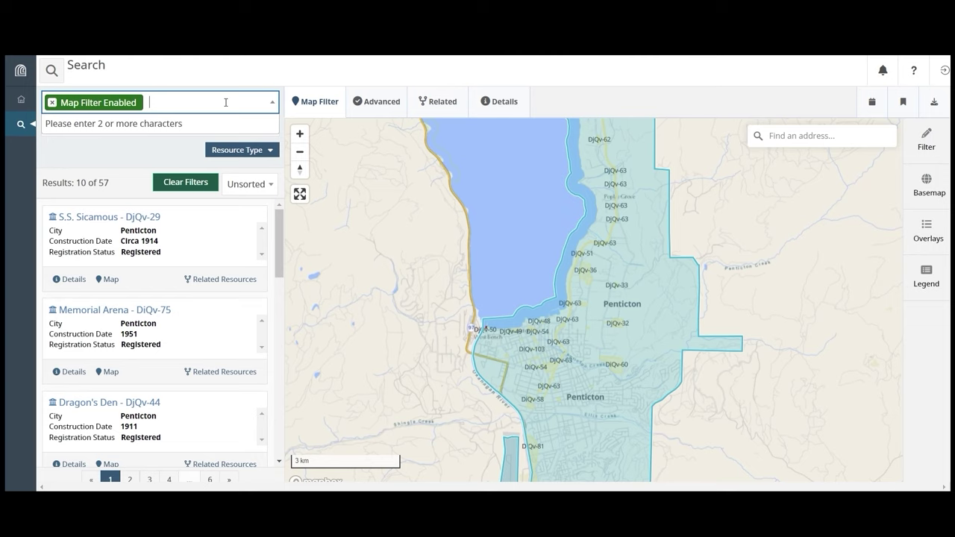
# Filter to site DjQv-29 (S.S. Sicamous), drop the map boundary filter, and show its related-resources graph
pyautogui.write('DjQ')
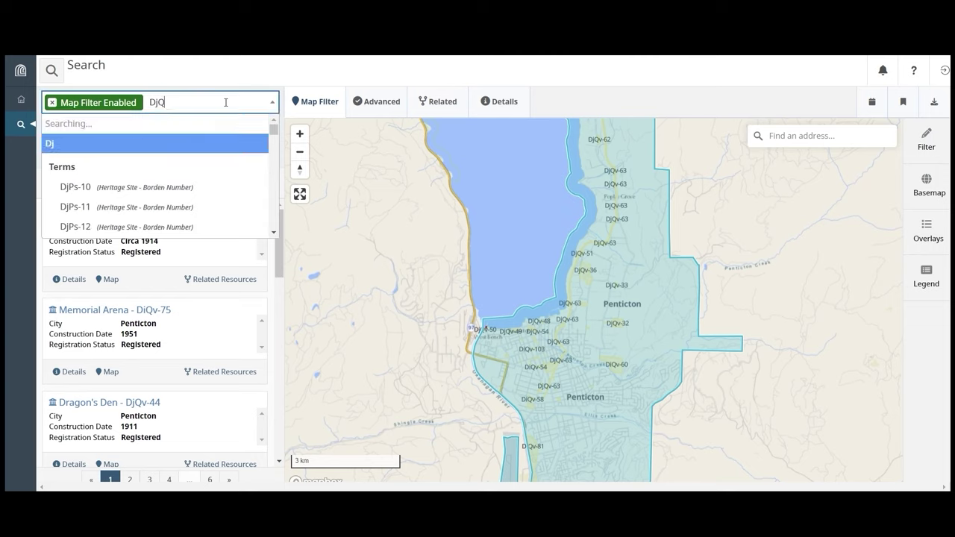
pyautogui.write('v-29')
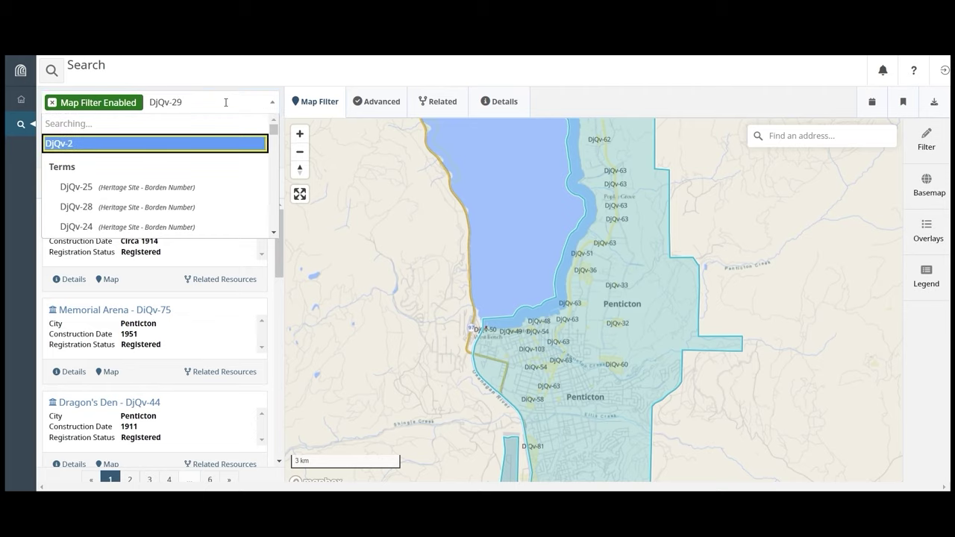
pyautogui.click(197, 124)
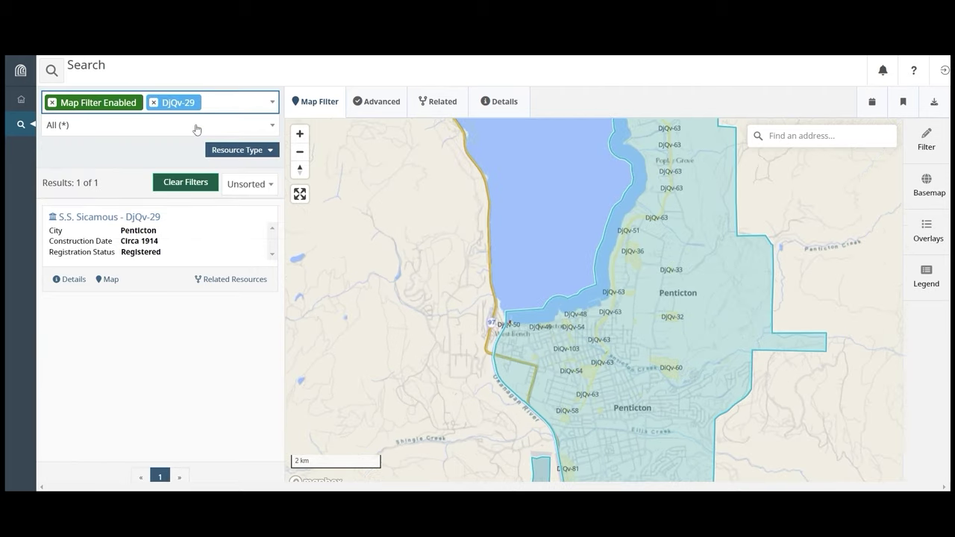
pyautogui.click(52, 103)
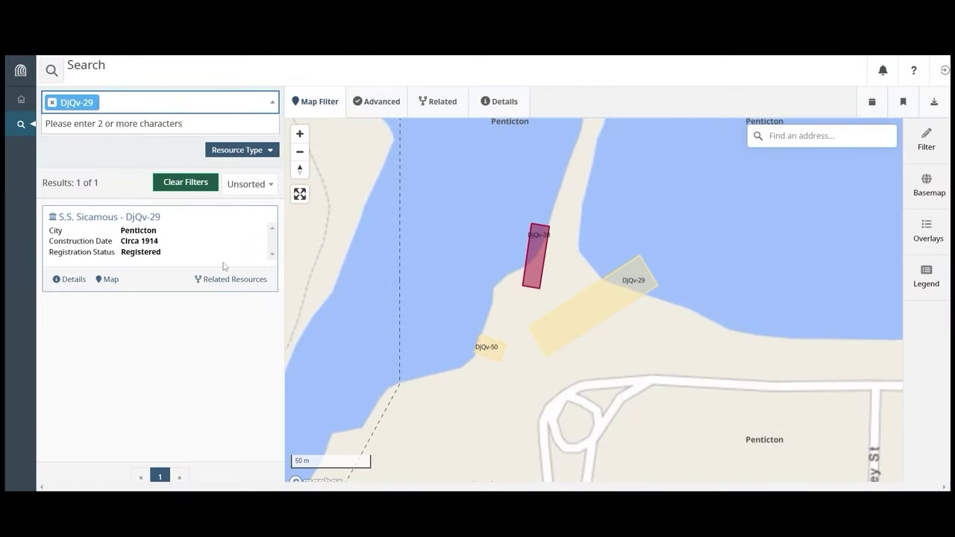
pyautogui.click(227, 279)
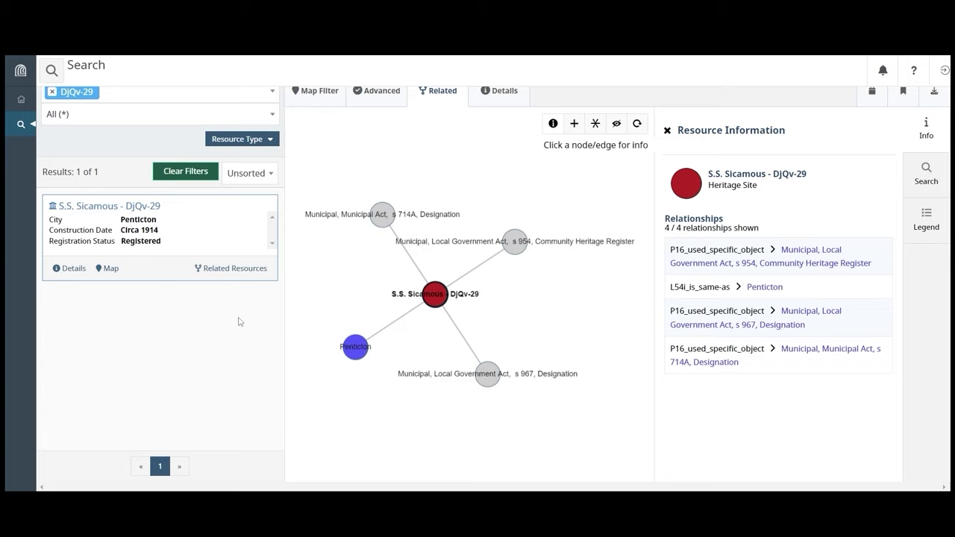
# Go back to the Official Register of historic places for British Columbia home page
pyautogui.click(22, 100)
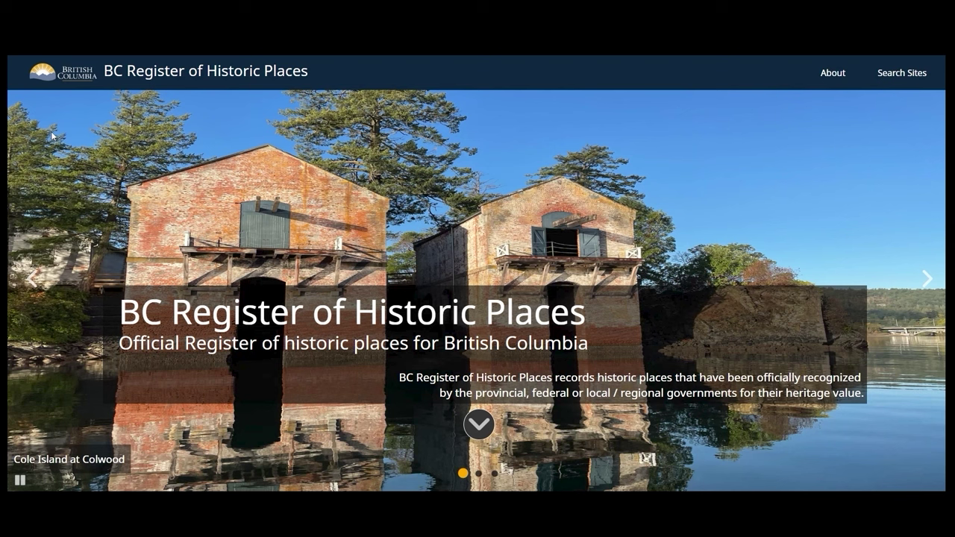